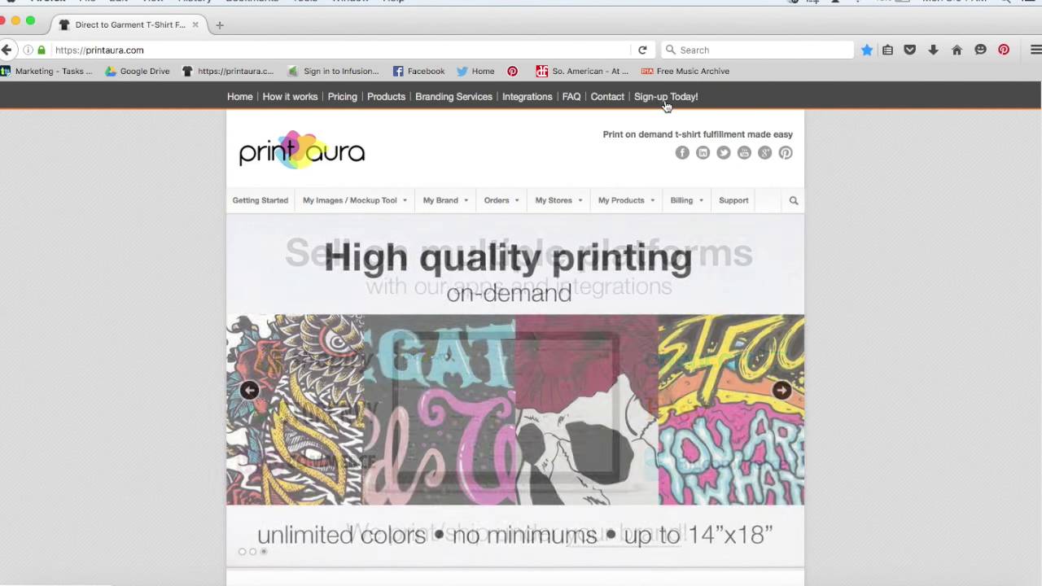
Open the Print Aura sign-up page and review the fields of the new user registration form
{"action": "left_click", "coordinate": [659, 99]}
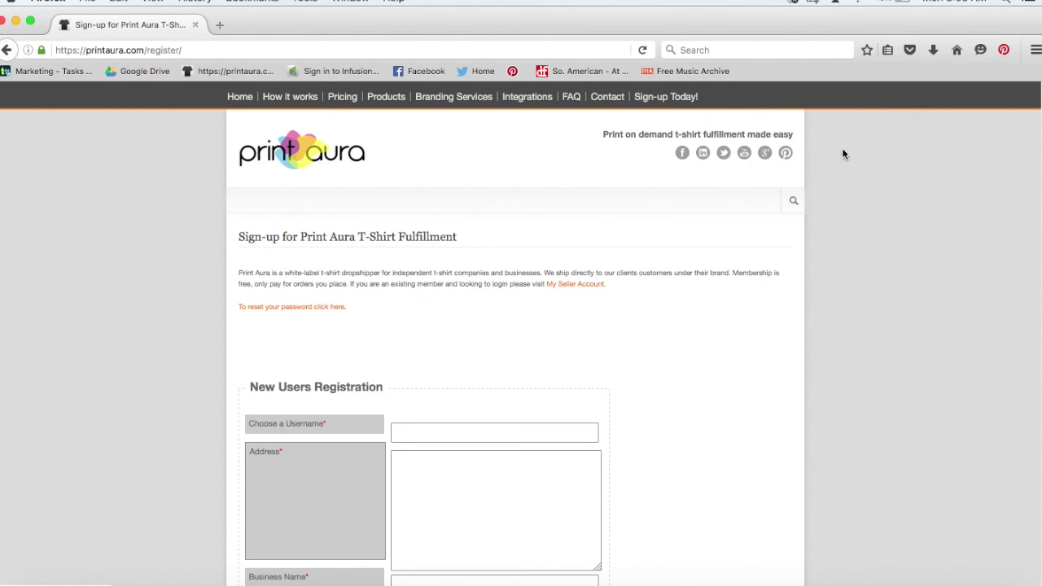
{"action": "scroll", "coordinate": [679, 395], "scroll_direction": "down", "scroll_amount": 5}
{"action": "scroll", "coordinate": [681, 396], "scroll_direction": "down", "scroll_amount": 2}
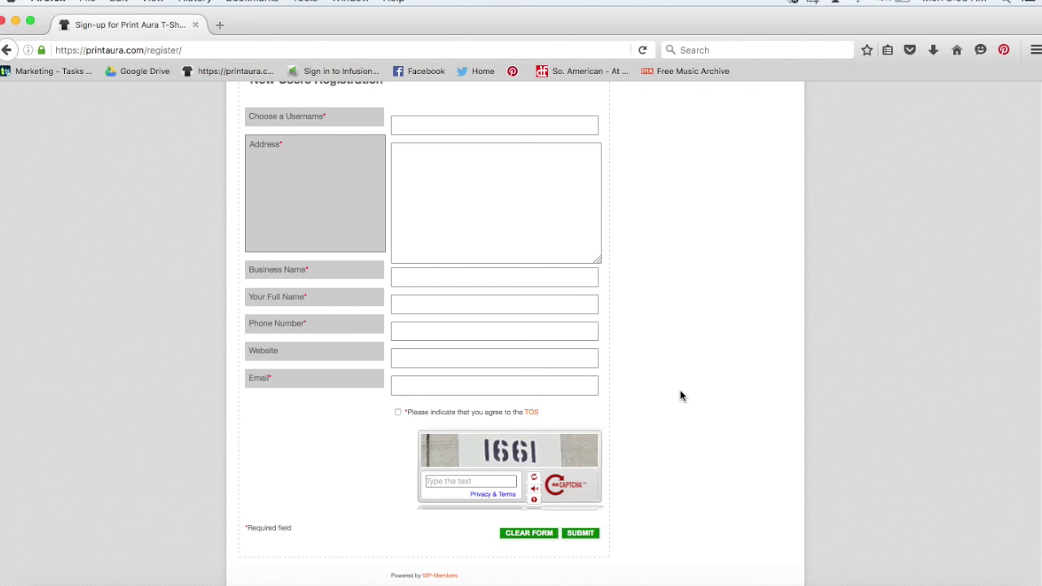
{"action": "scroll", "coordinate": [725, 409], "scroll_direction": "up", "scroll_amount": 7}
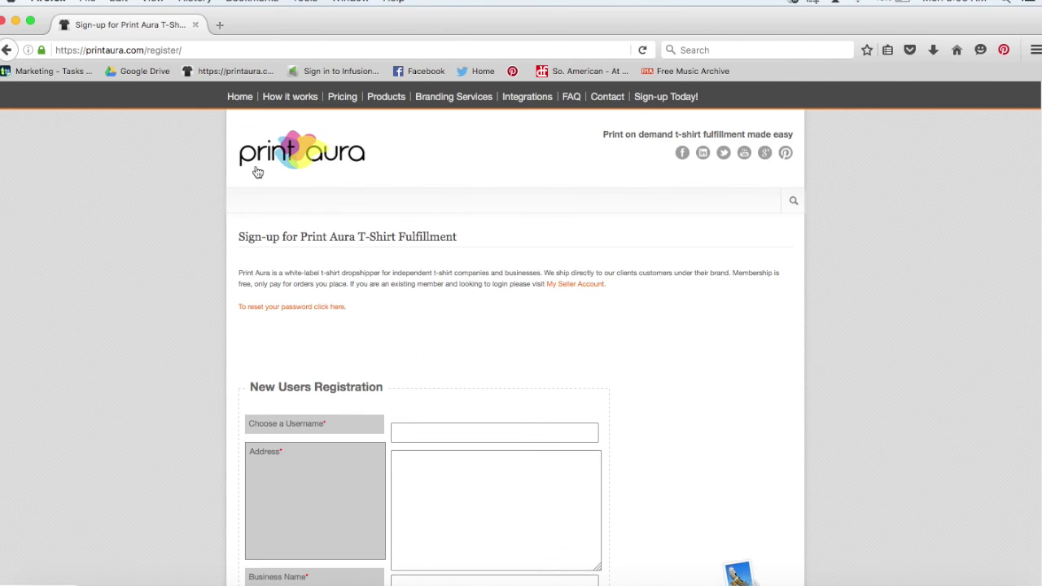
Return to the home page and log in to the existing member account with its username and password
{"action": "left_click", "coordinate": [303, 156]}
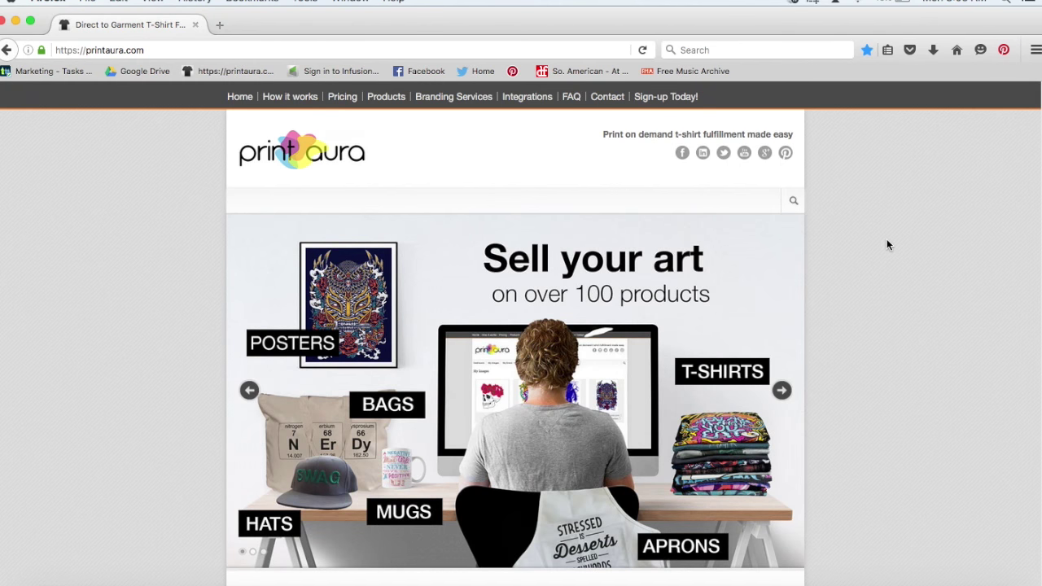
{"action": "scroll", "coordinate": [886, 240], "scroll_direction": "down", "scroll_amount": 8}
{"action": "scroll", "coordinate": [886, 238], "scroll_direction": "down", "scroll_amount": 10}
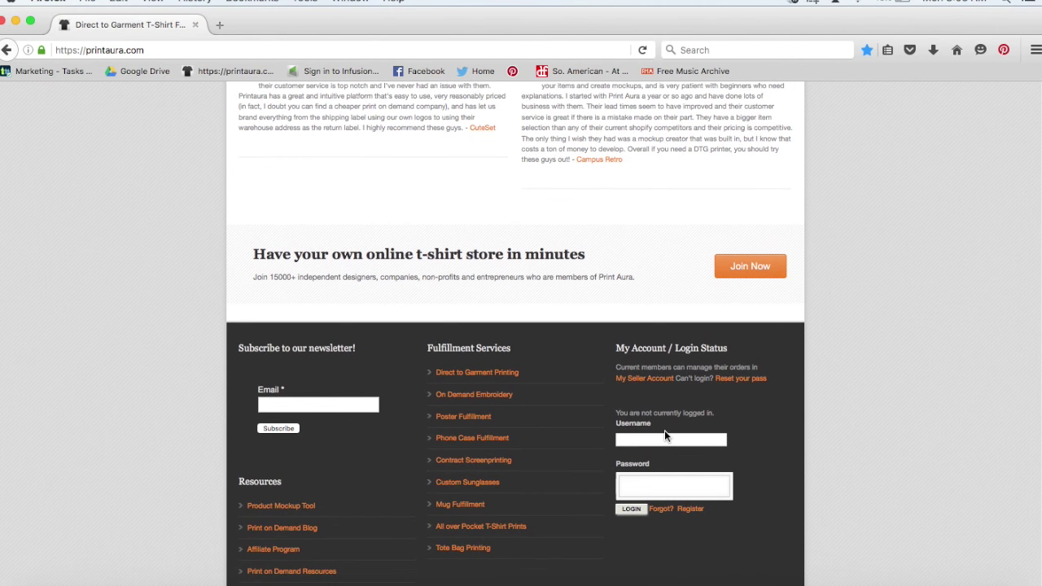
{"action": "left_click", "coordinate": [626, 438]}
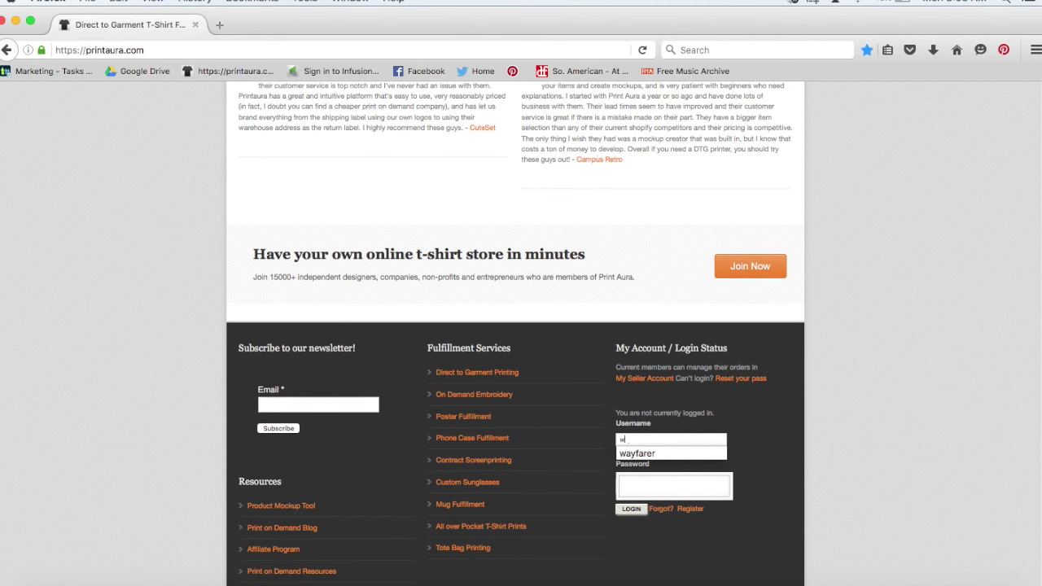
{"action": "left_click", "coordinate": [629, 449]}
{"action": "left_click", "coordinate": [632, 509]}
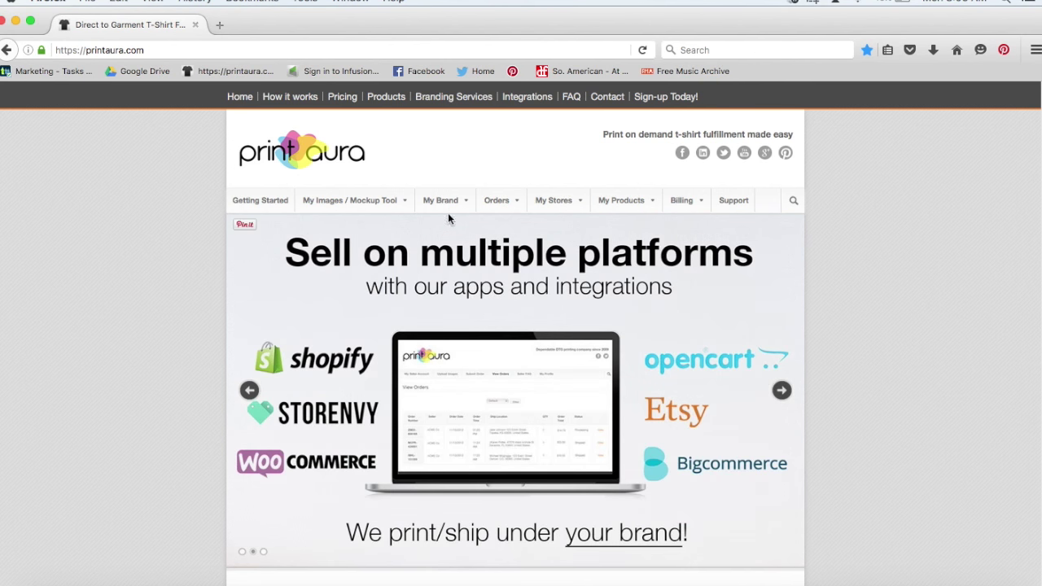
Open the My Brand settings and review the packing slip, packaging, pack-in and default shipping options
{"action": "left_click", "coordinate": [442, 205]}
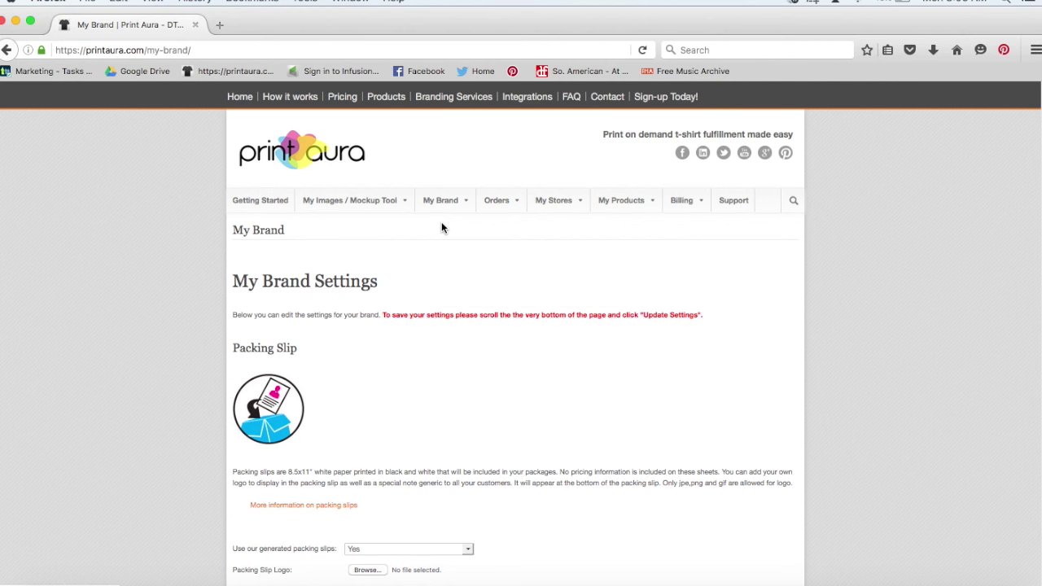
{"action": "scroll", "coordinate": [442, 356], "scroll_direction": "down", "scroll_amount": 15}
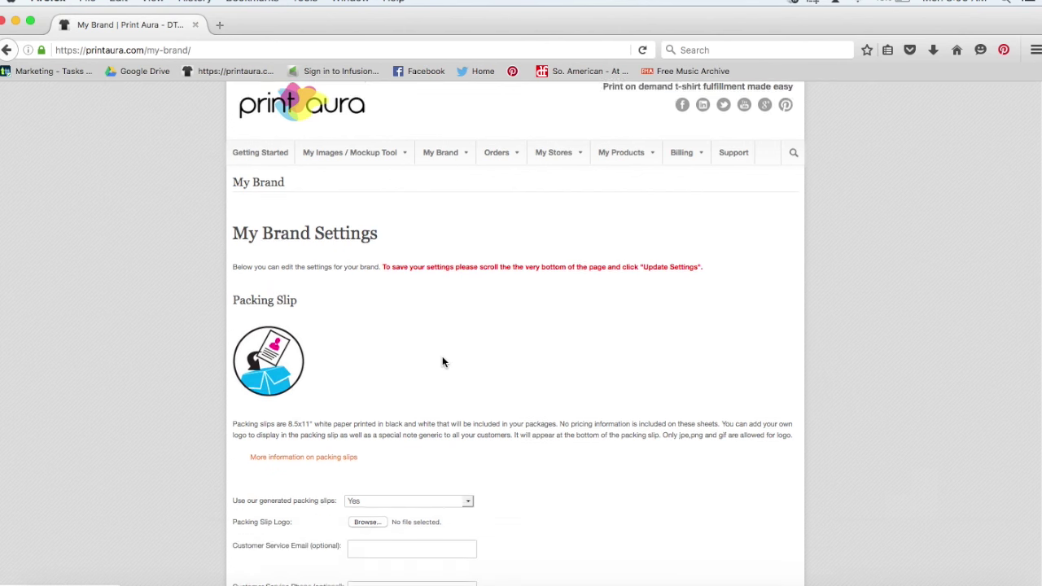
{"action": "scroll", "coordinate": [442, 362], "scroll_direction": "down", "scroll_amount": 20}
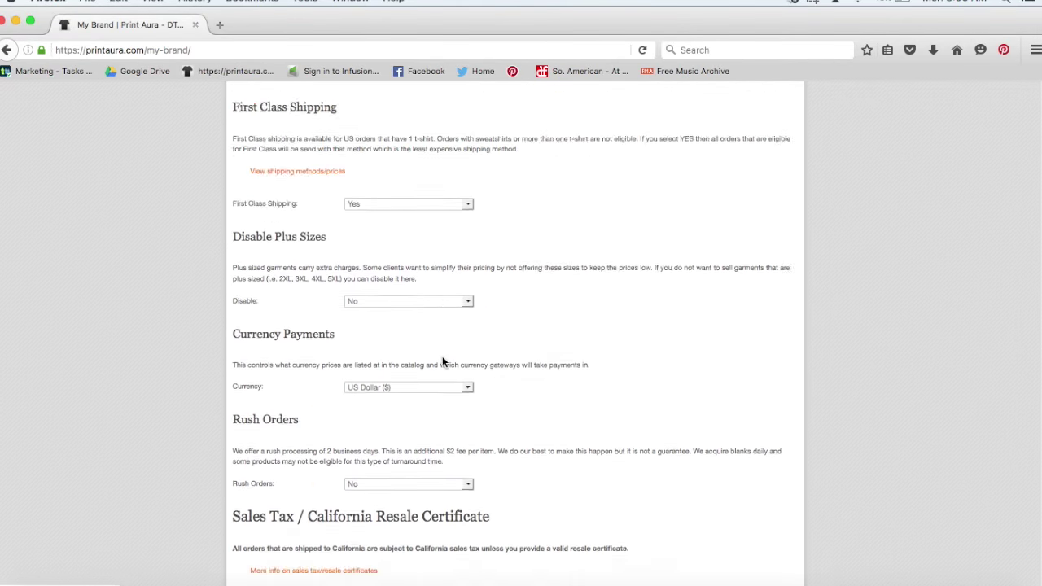
{"action": "scroll", "coordinate": [443, 362], "scroll_direction": "up", "scroll_amount": 10}
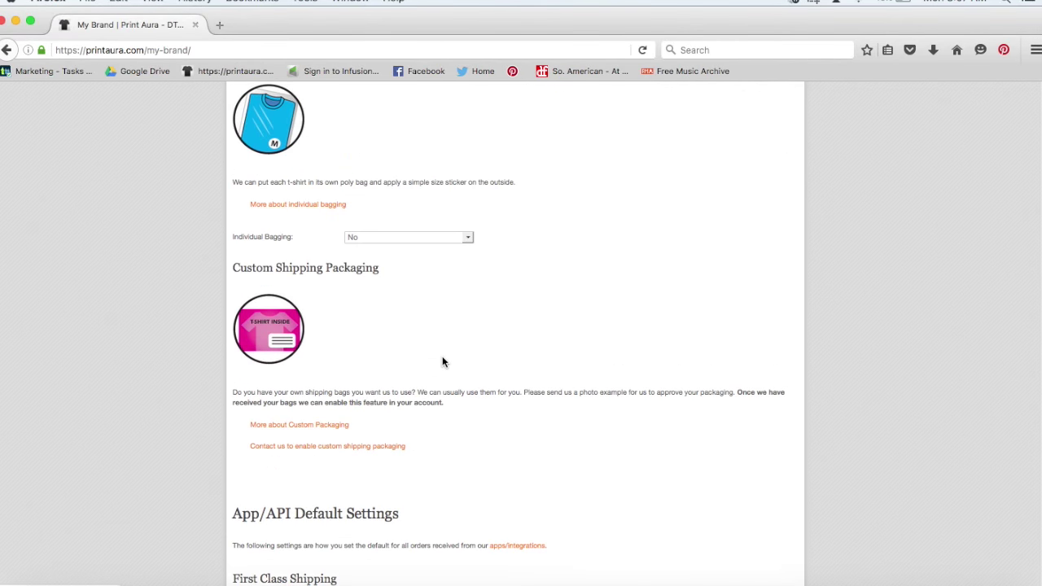
{"action": "scroll", "coordinate": [586, 359], "scroll_direction": "up", "scroll_amount": 15}
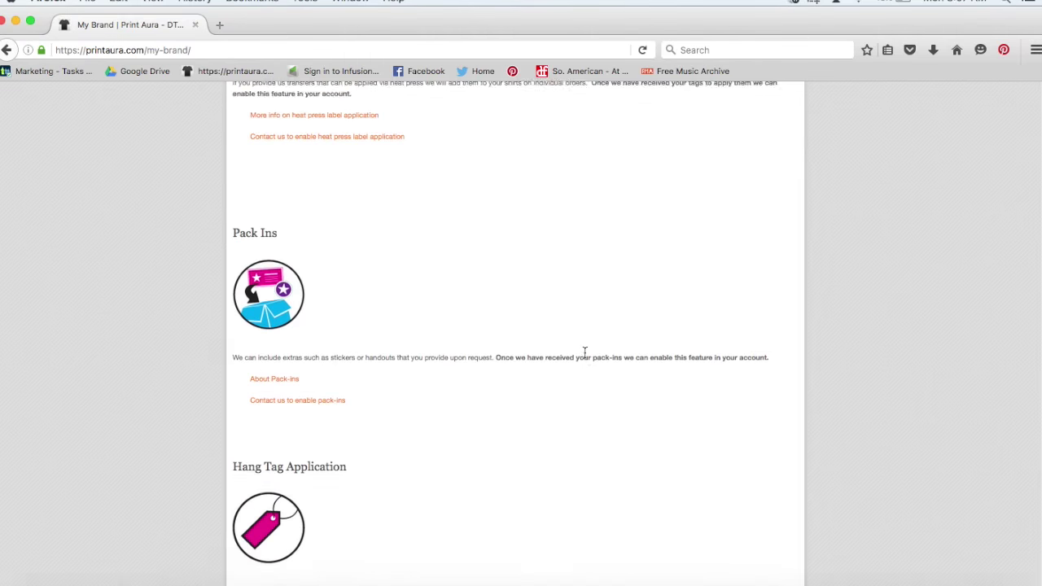
{"action": "scroll", "coordinate": [585, 352], "scroll_direction": "up", "scroll_amount": 15}
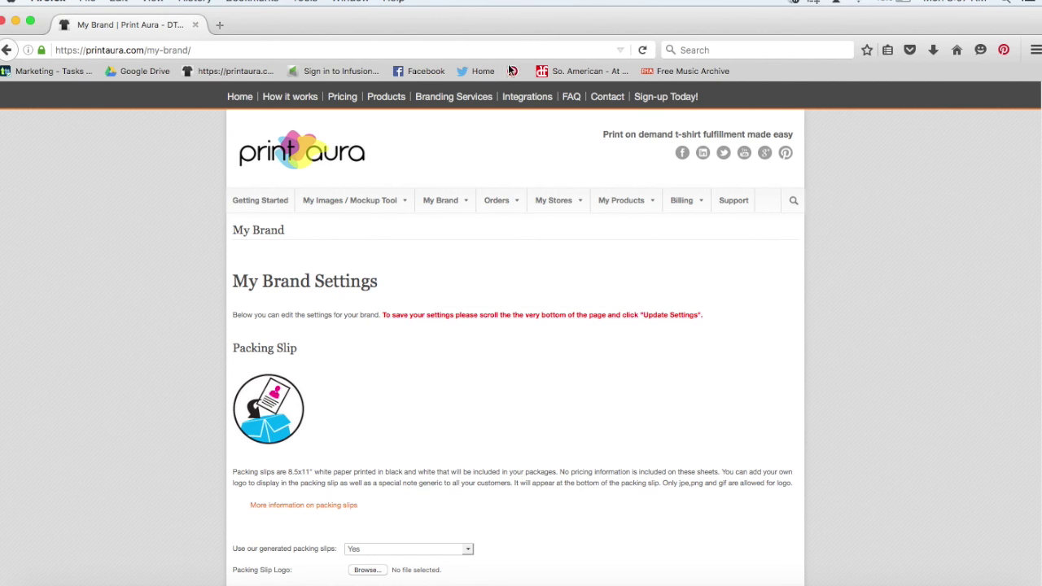
Open the Integrations page and review the available e-commerce apps and their comparison table
{"action": "left_click", "coordinate": [521, 99]}
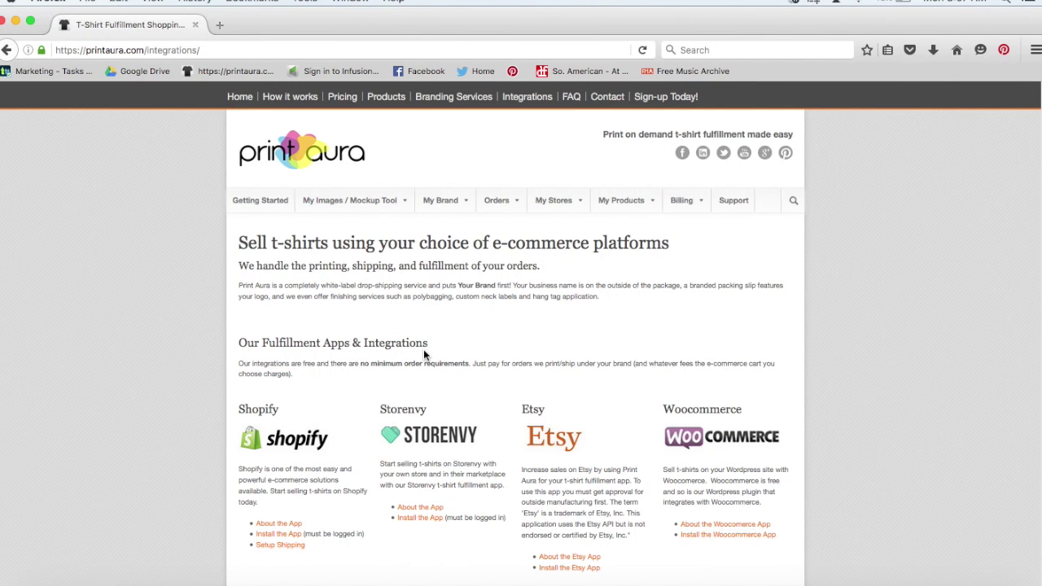
{"action": "scroll", "coordinate": [424, 349], "scroll_direction": "down", "scroll_amount": 2}
{"action": "scroll", "coordinate": [424, 354], "scroll_direction": "down", "scroll_amount": 10}
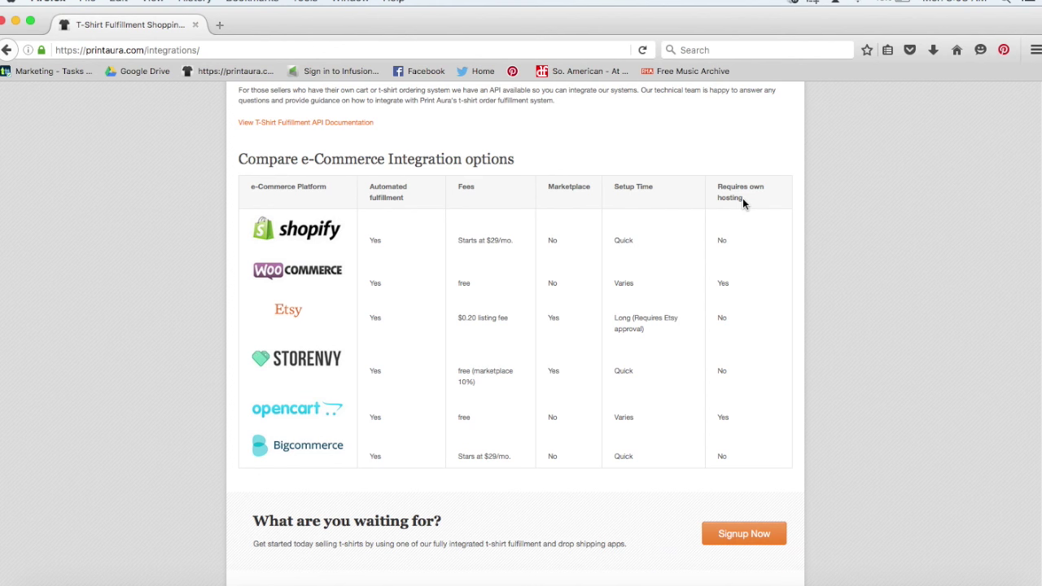
{"action": "scroll", "coordinate": [600, 452], "scroll_direction": "down", "scroll_amount": 1}
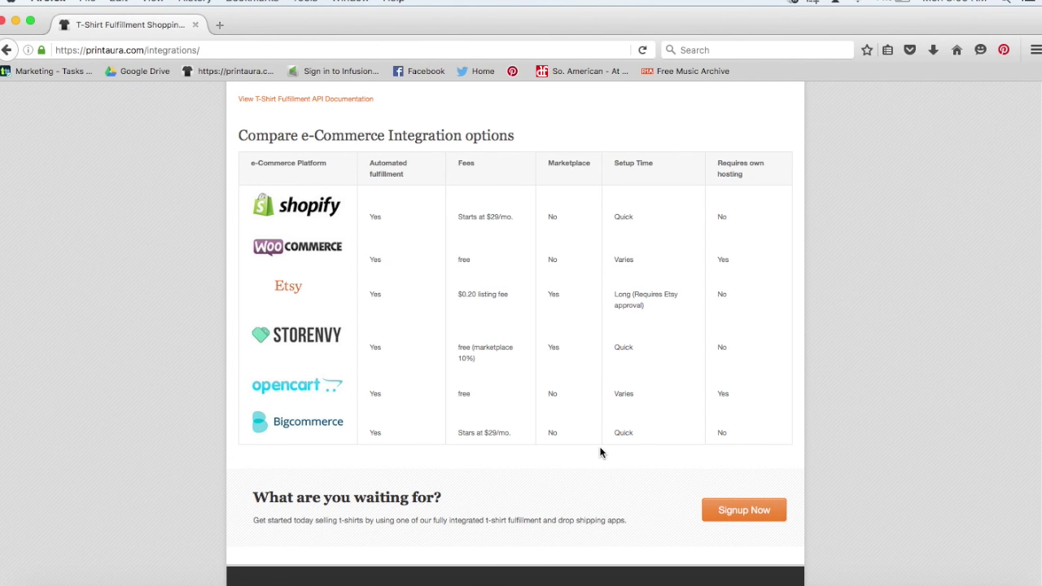
{"action": "scroll", "coordinate": [625, 317], "scroll_direction": "up", "scroll_amount": 10}
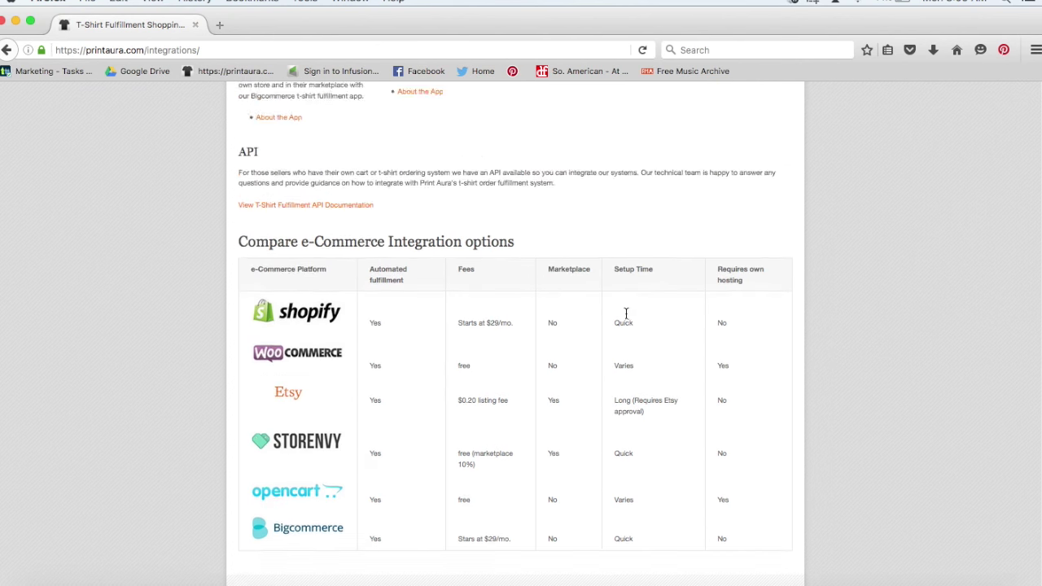
{"action": "scroll", "coordinate": [625, 318], "scroll_direction": "up", "scroll_amount": 1}
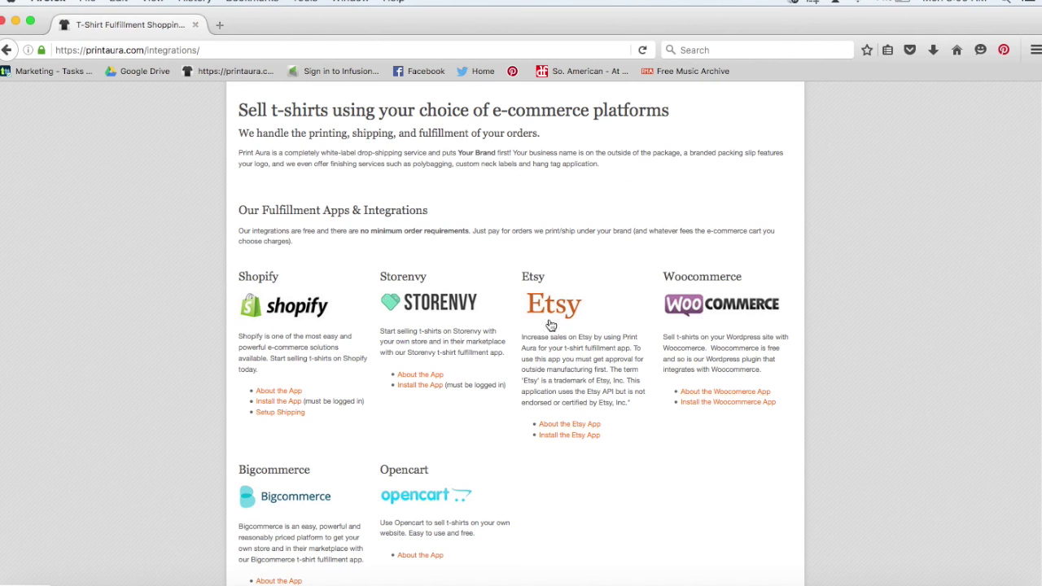
Start installing the Shopify app and open the page that asks for the shop URL
{"action": "left_click", "coordinate": [271, 403]}
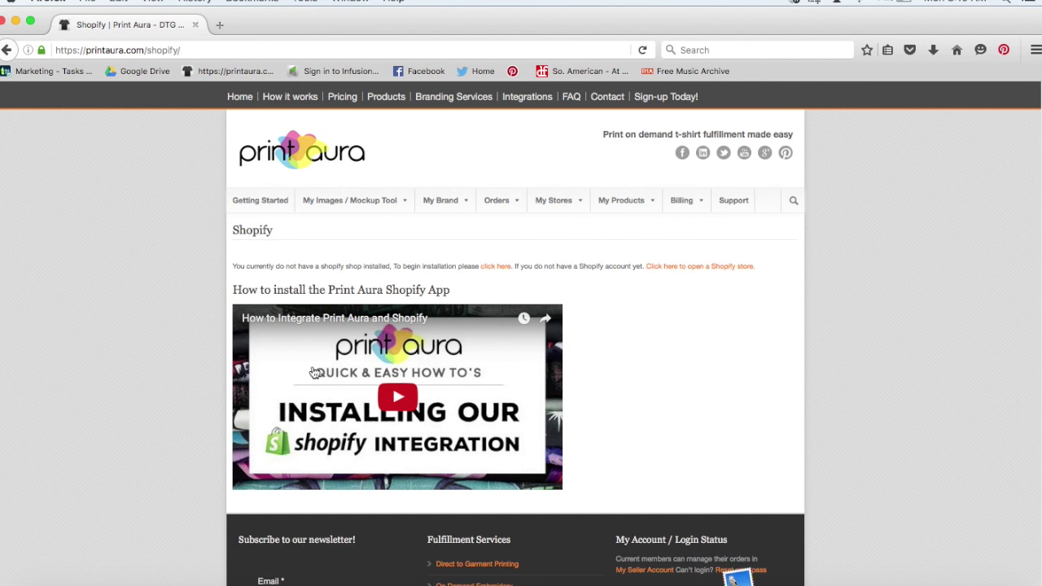
{"action": "left_click", "coordinate": [496, 269]}
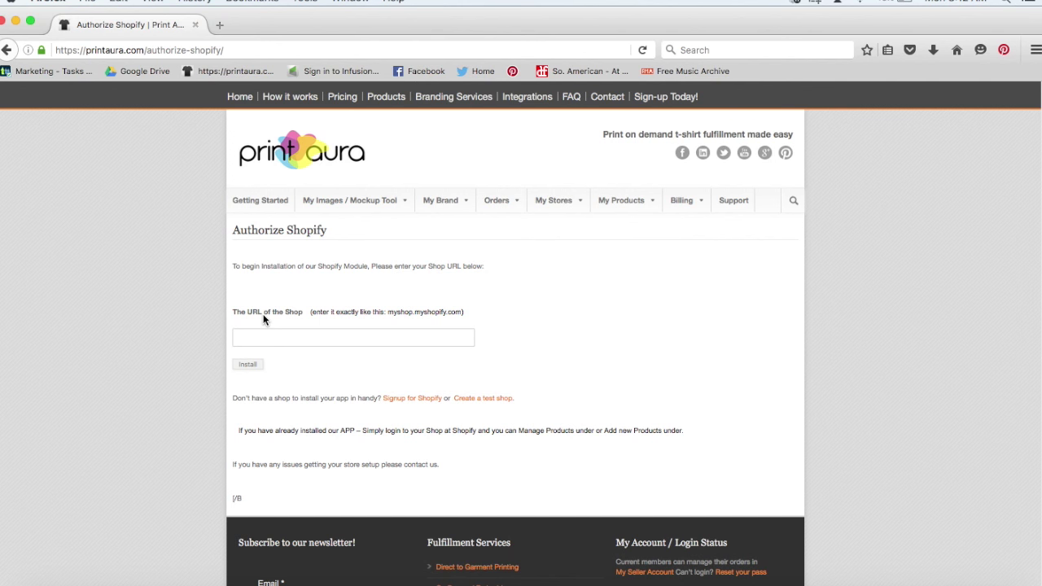
Open the Image Size/Format Guide and review the file requirements and print sizes for apparel, mugs, aprons, bags and phone cases
{"action": "mouse_move", "coordinate": [348, 208]}
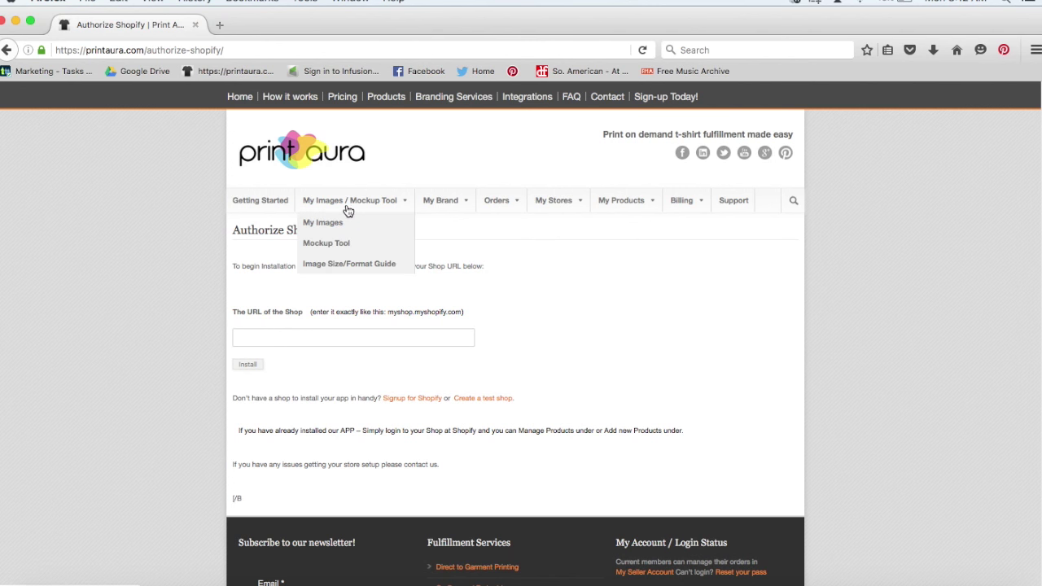
{"action": "left_click", "coordinate": [361, 268]}
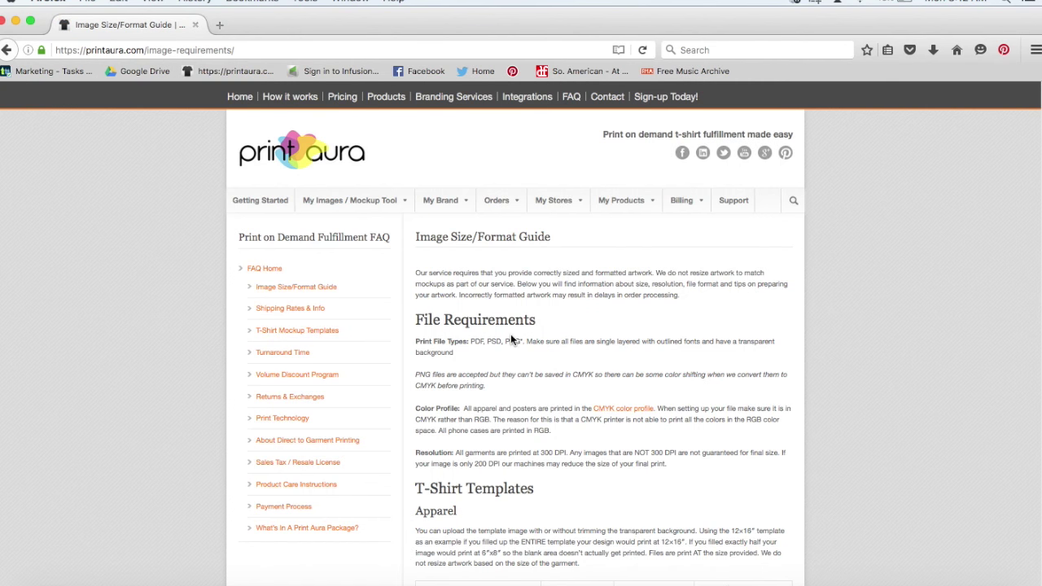
{"action": "scroll", "coordinate": [510, 336], "scroll_direction": "down", "scroll_amount": 2}
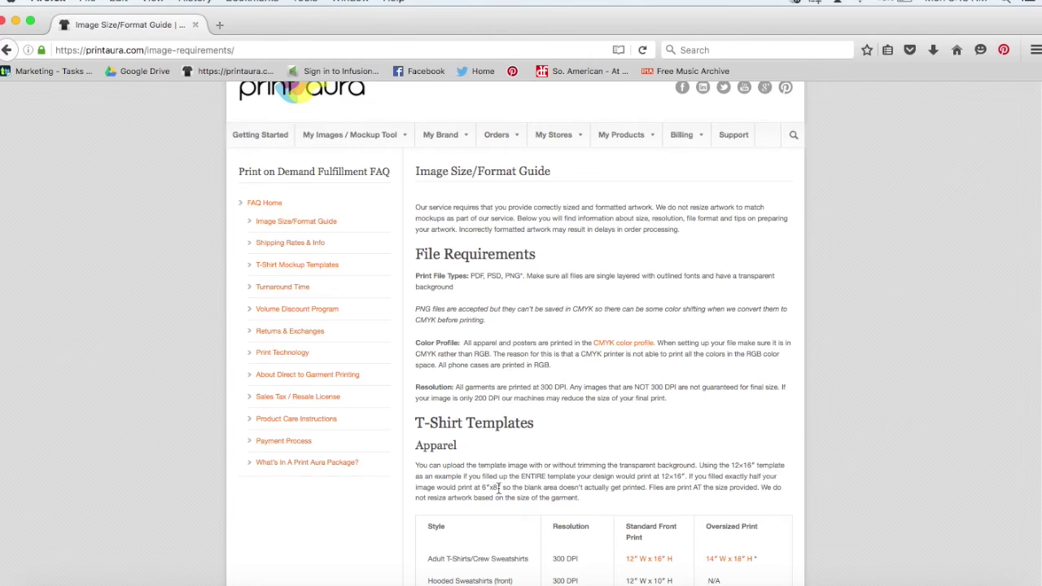
{"action": "scroll", "coordinate": [498, 487], "scroll_direction": "down", "scroll_amount": 5}
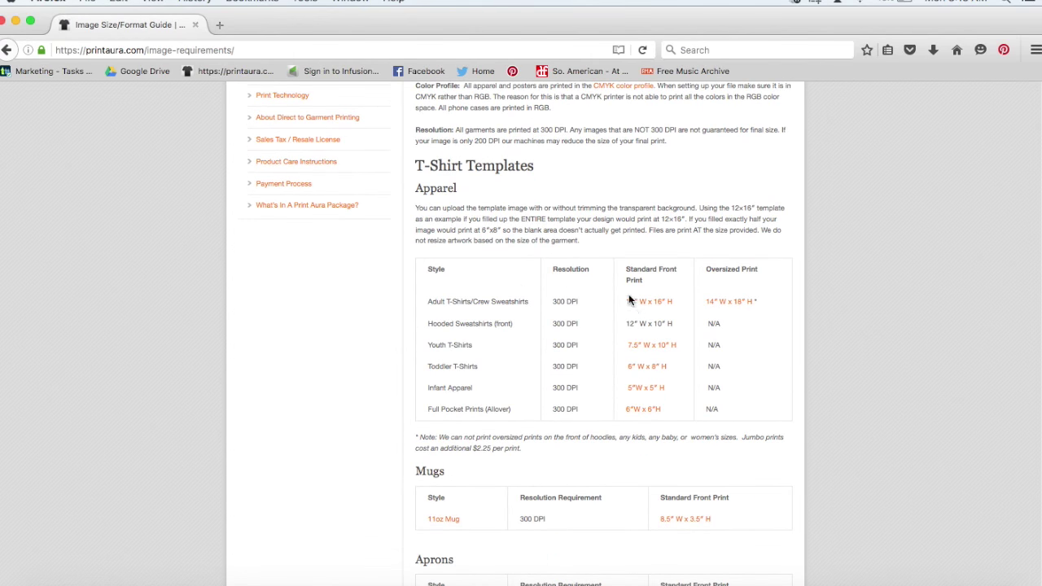
{"action": "scroll", "coordinate": [643, 326], "scroll_direction": "up", "scroll_amount": 3}
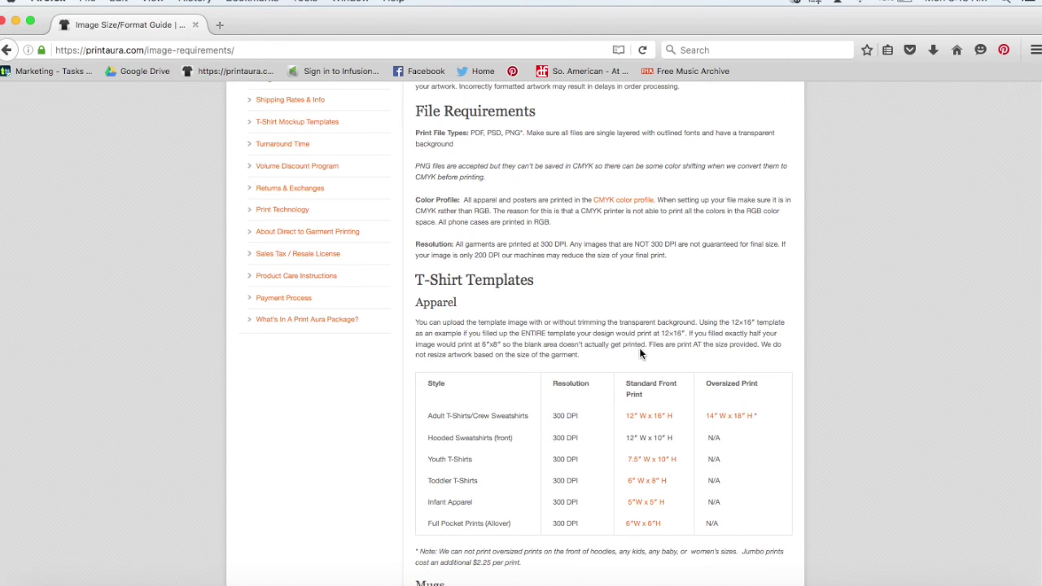
{"action": "scroll", "coordinate": [640, 350], "scroll_direction": "down", "scroll_amount": 10}
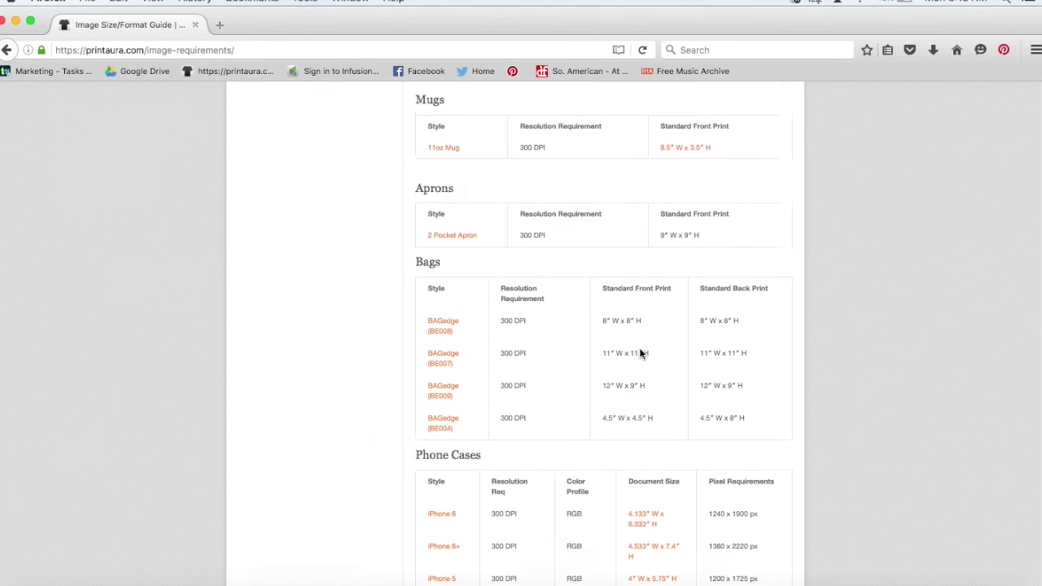
{"action": "scroll", "coordinate": [640, 353], "scroll_direction": "down", "scroll_amount": 2}
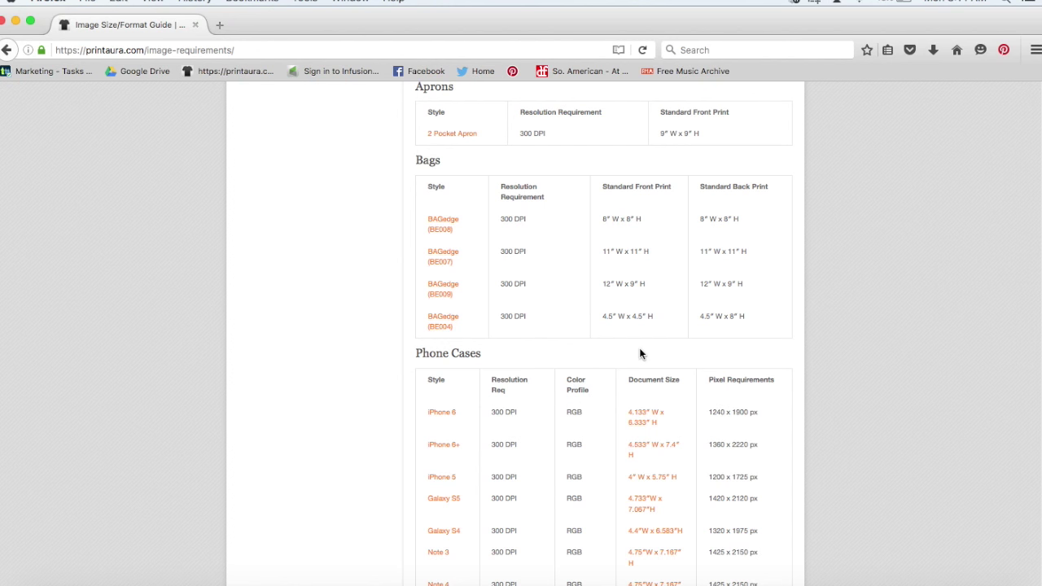
{"action": "scroll", "coordinate": [639, 353], "scroll_direction": "up", "scroll_amount": 15}
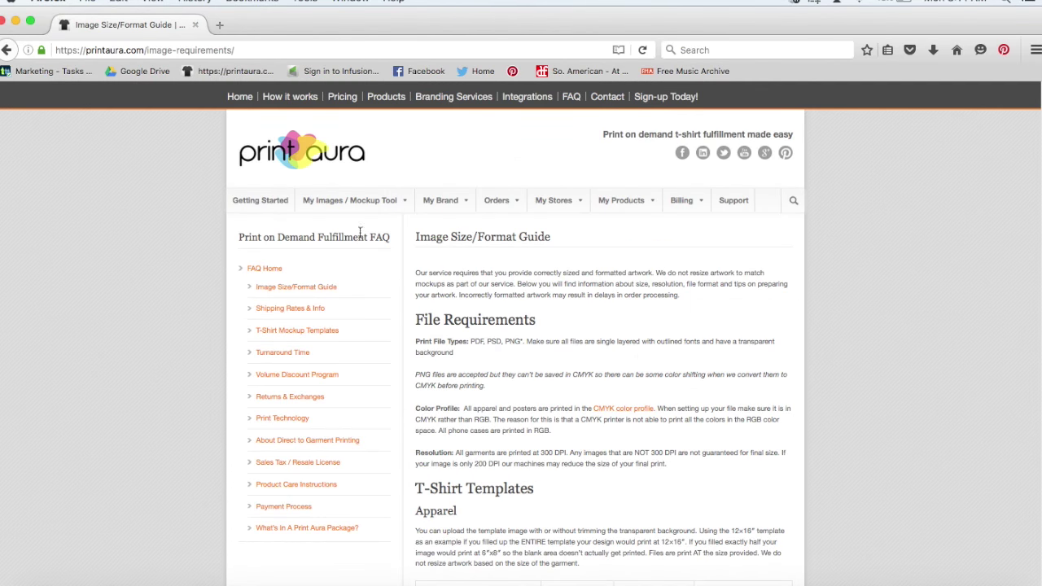
Open the My Images page and try to add files for upload
{"action": "mouse_move", "coordinate": [340, 204]}
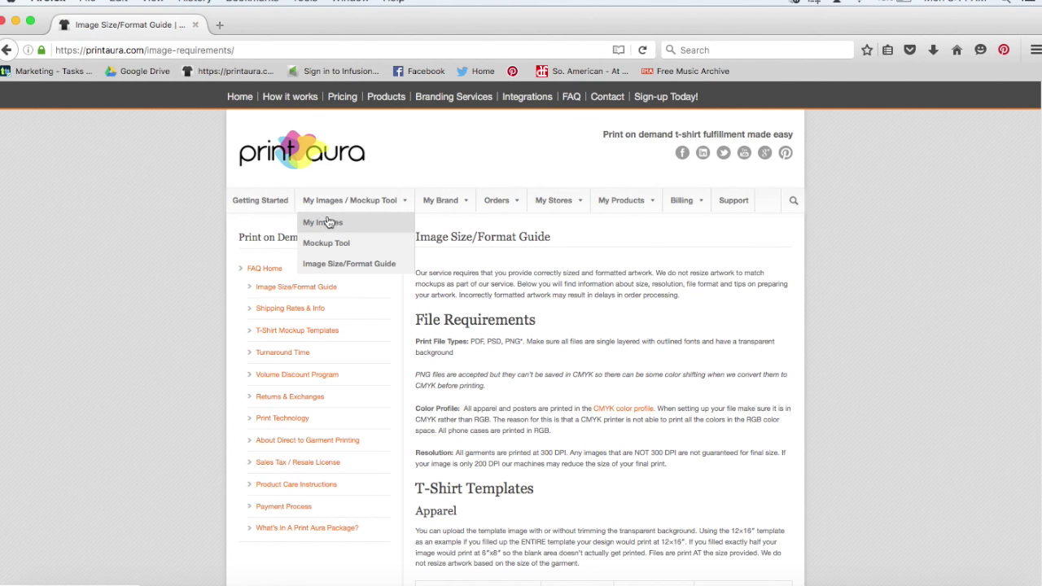
{"action": "left_click", "coordinate": [323, 224]}
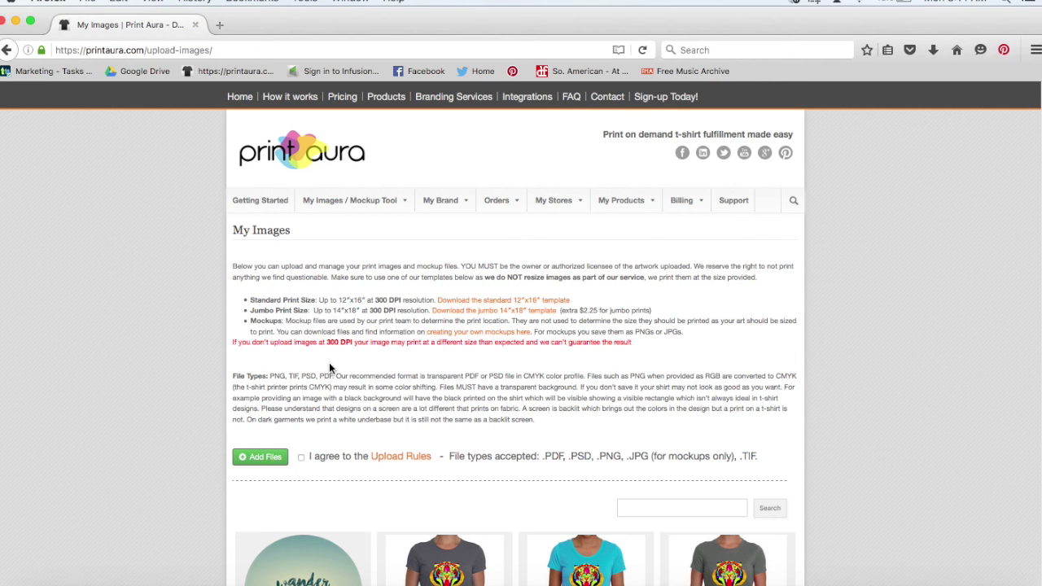
{"action": "left_click", "coordinate": [259, 461]}
Open the Mockup Tool and choose the American Apparel Fine Jersey Short Sleeve Womens T as the product
{"action": "mouse_move", "coordinate": [343, 203]}
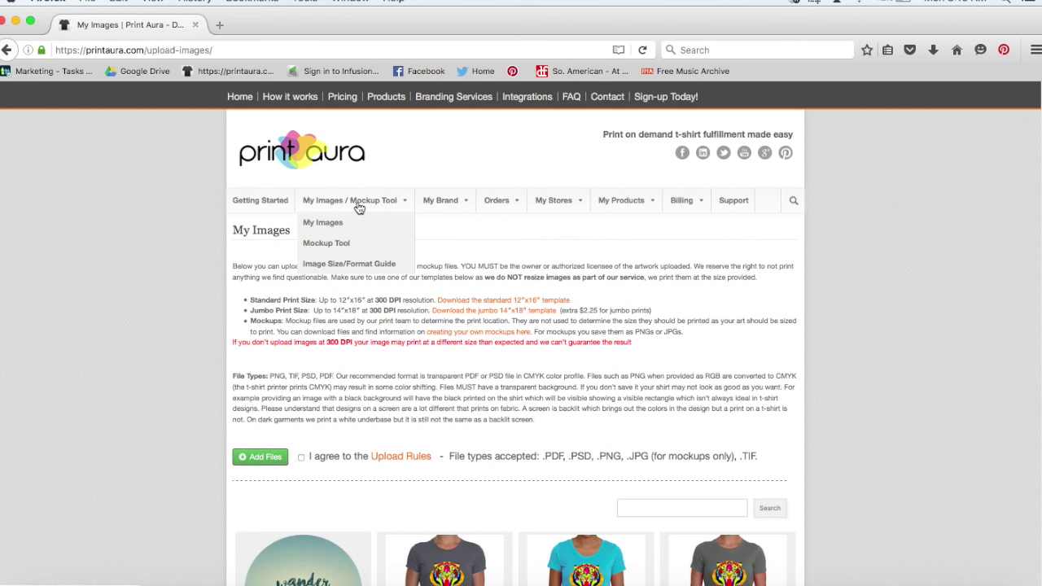
{"action": "left_click", "coordinate": [332, 244]}
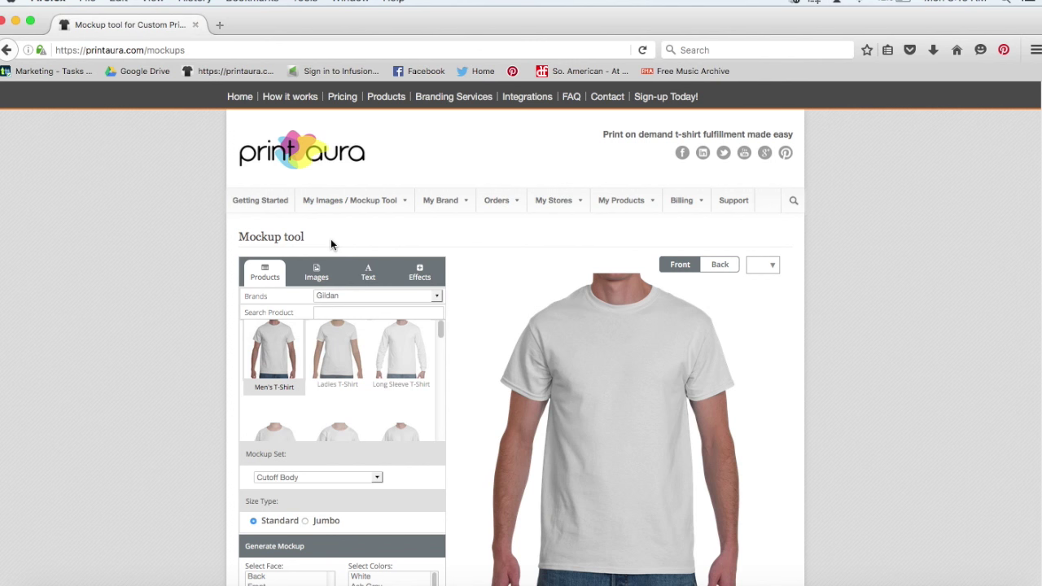
{"action": "left_click", "coordinate": [333, 295]}
{"action": "left_click", "coordinate": [337, 350]}
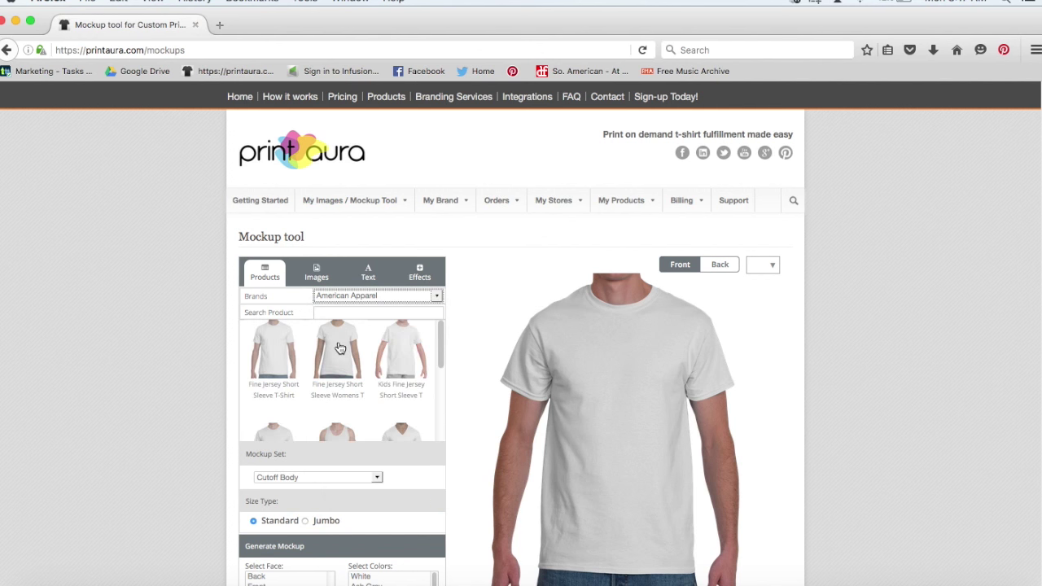
{"action": "left_click", "coordinate": [340, 349]}
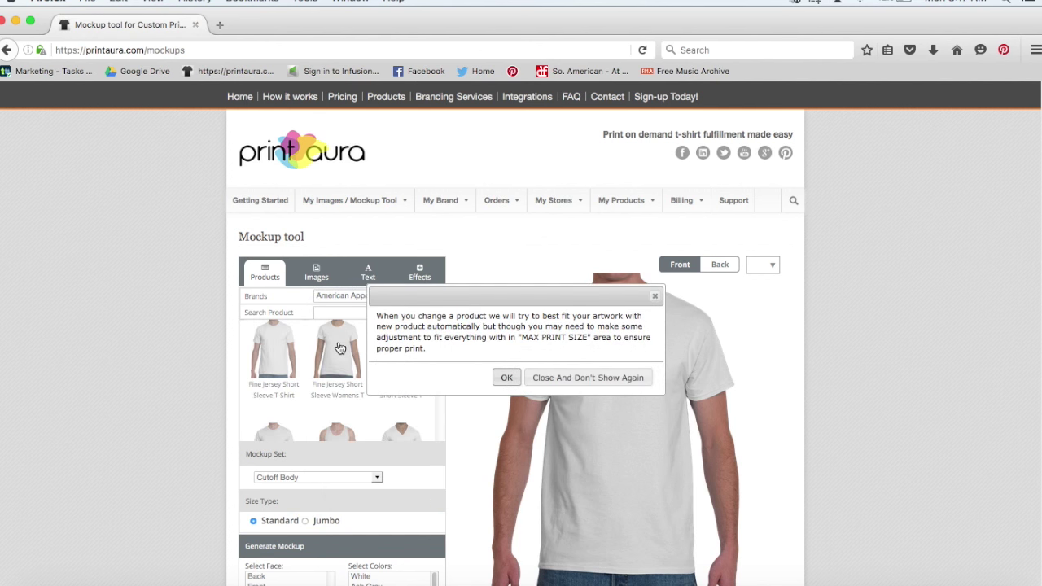
{"action": "left_click", "coordinate": [503, 377]}
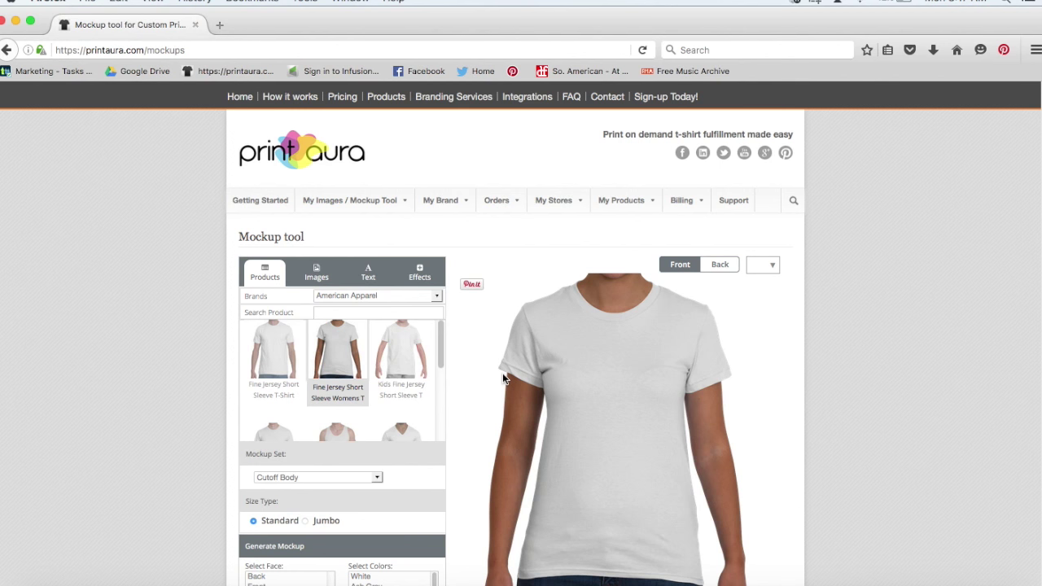
Place the saved bear image with the "Wild" lettering from the account's image library on the front of the shirt
{"action": "left_click", "coordinate": [317, 274]}
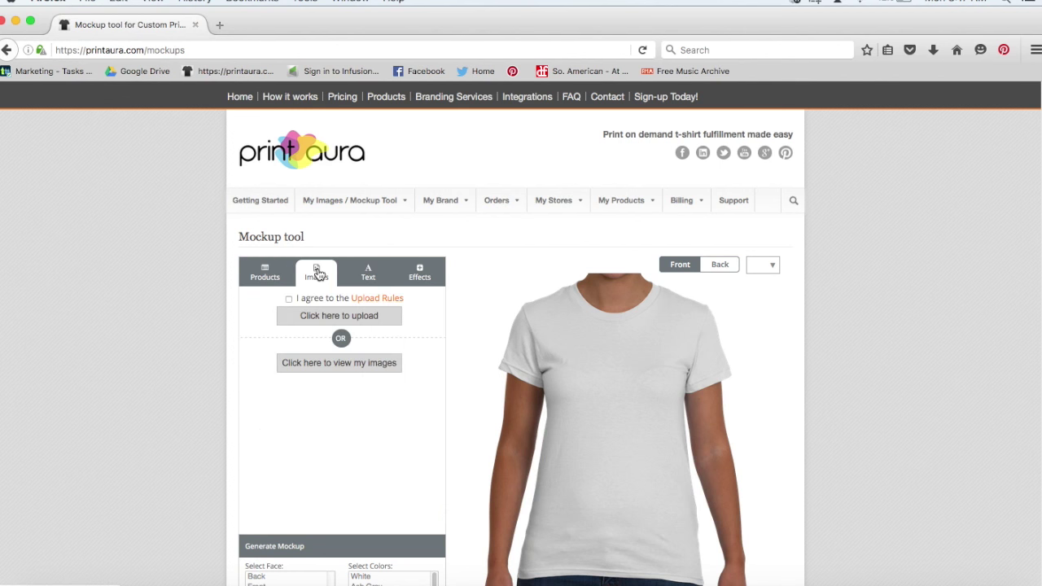
{"action": "left_click", "coordinate": [314, 365]}
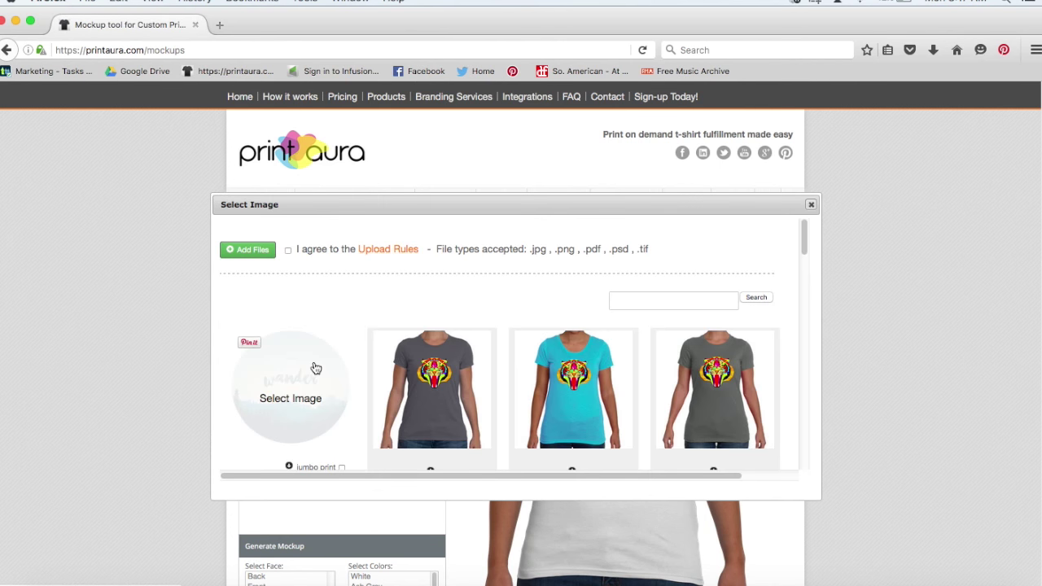
{"action": "scroll", "coordinate": [316, 368], "scroll_direction": "down", "scroll_amount": 5}
{"action": "scroll", "coordinate": [315, 366], "scroll_direction": "down", "scroll_amount": 8}
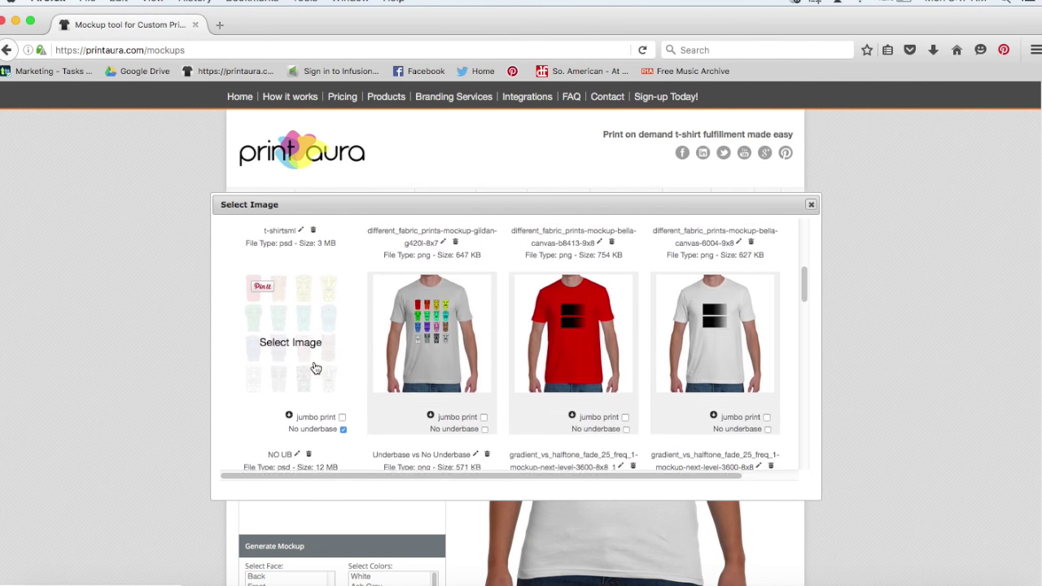
{"action": "scroll", "coordinate": [314, 367], "scroll_direction": "down", "scroll_amount": 6}
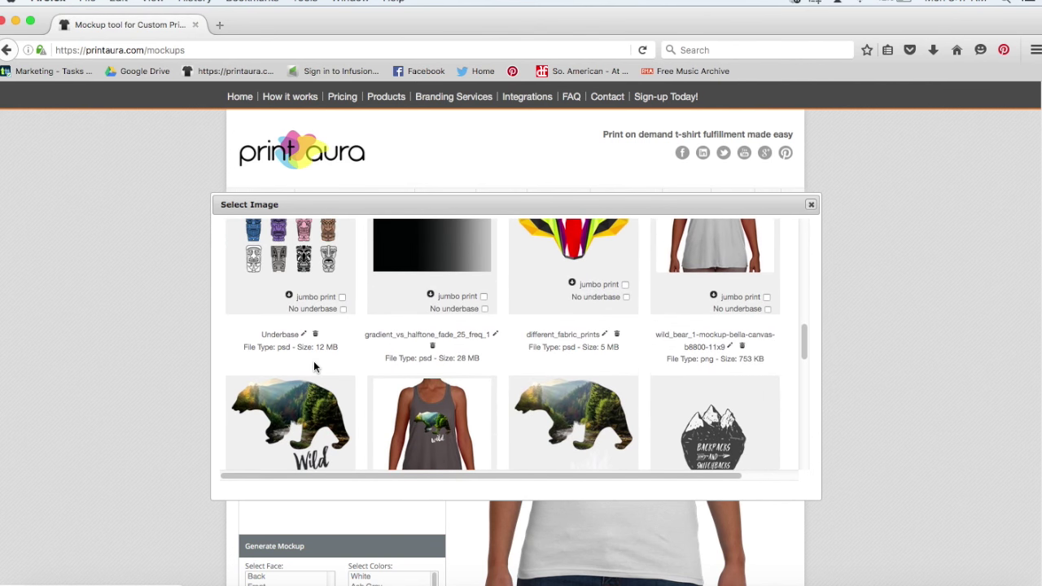
{"action": "left_click", "coordinate": [283, 284]}
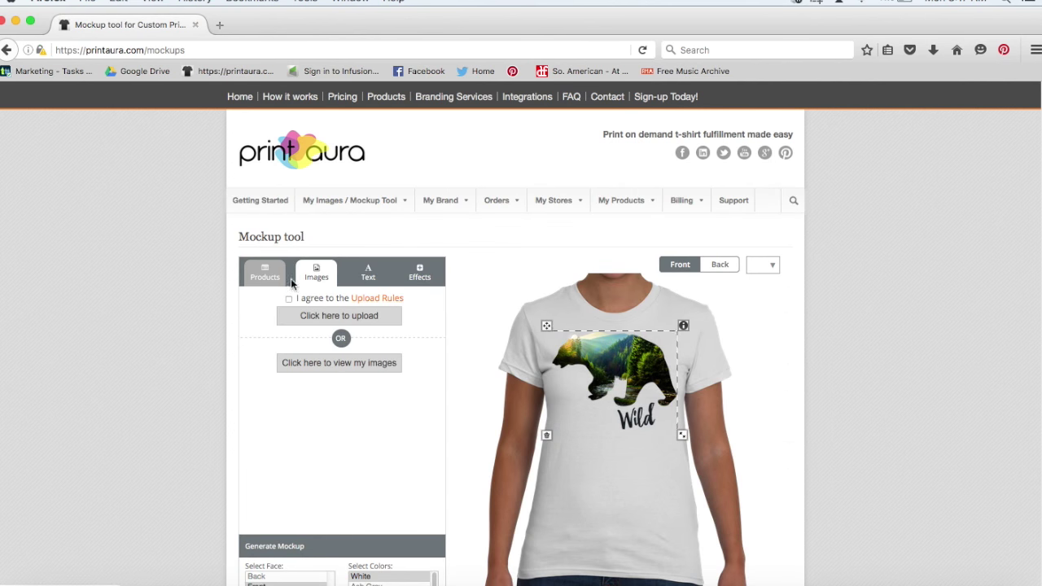
Move the Wild bear design slightly lower on the chest within the maximum print size and deselect it
{"action": "mouse_move", "coordinate": [636, 355]}
{"action": "left_click_drag", "start_coordinate": [637, 354], "coordinate": [637, 372]}
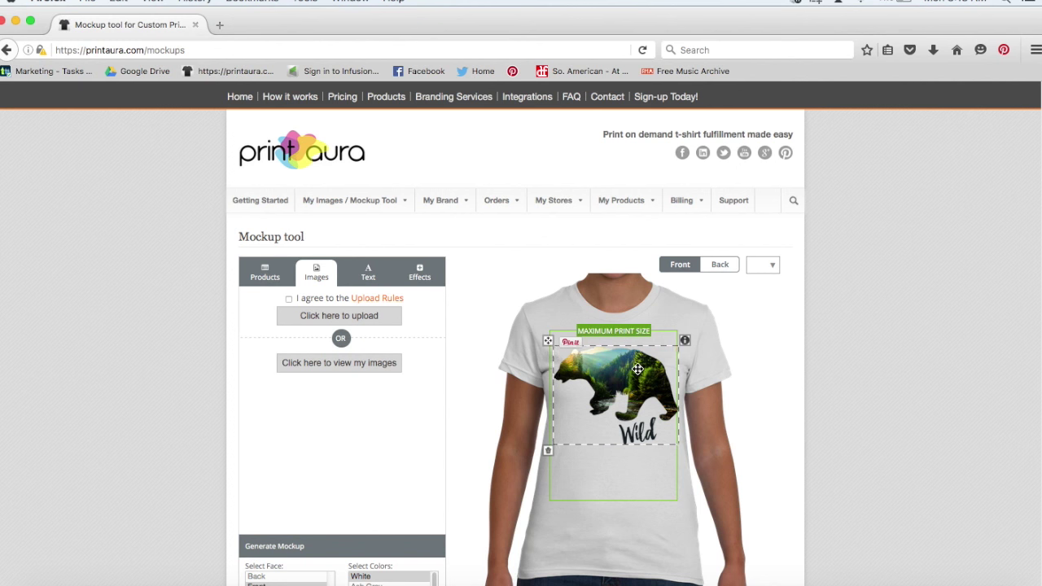
{"action": "left_click_drag", "start_coordinate": [635, 374], "coordinate": [633, 382]}
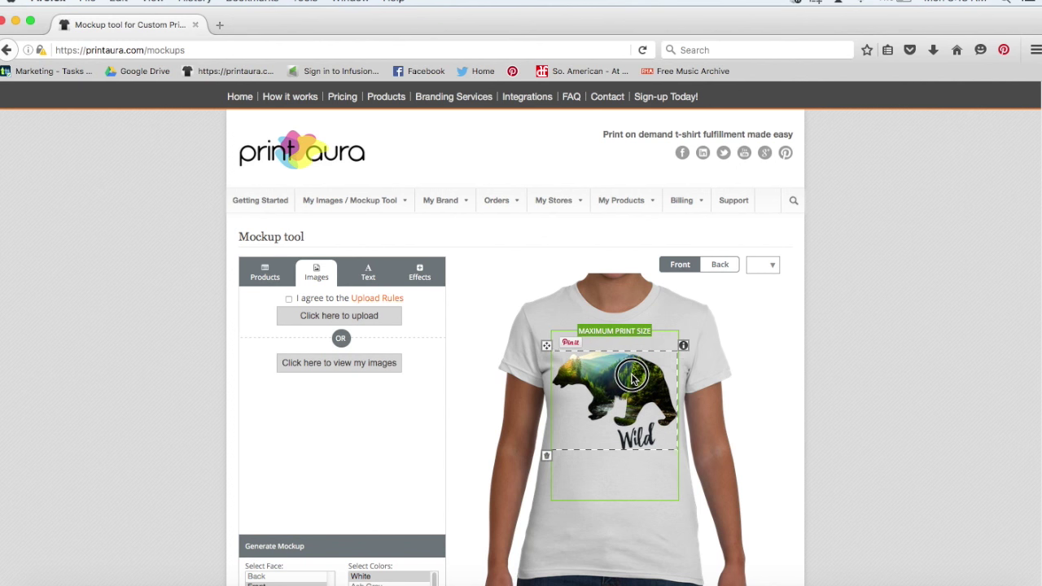
{"action": "left_click", "coordinate": [976, 315]}
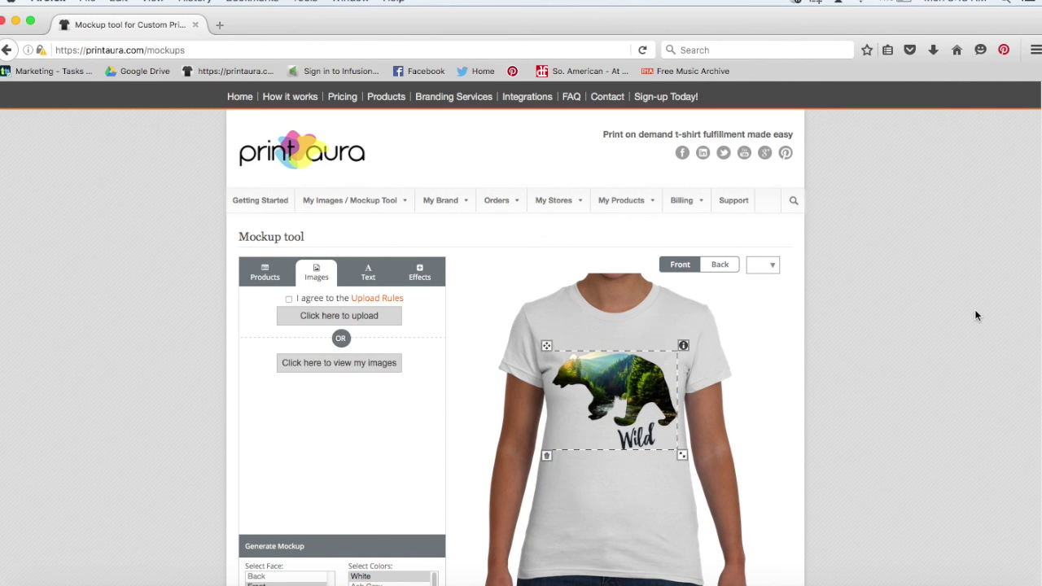
Try the bright pink shirt color on the mockup and settle on Asphalt
{"action": "left_click", "coordinate": [772, 266]}
{"action": "left_click", "coordinate": [652, 309]}
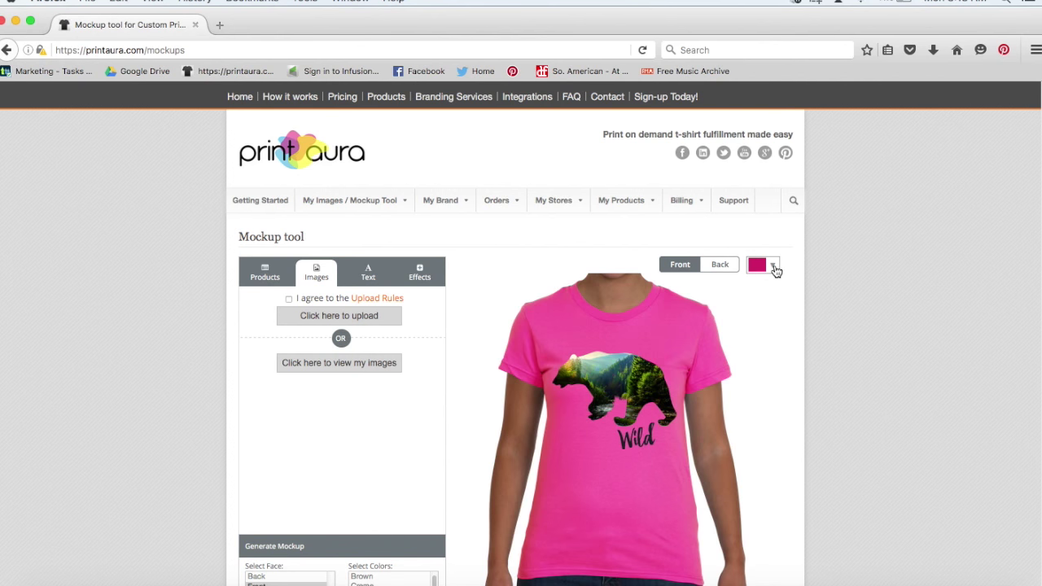
{"action": "left_click", "coordinate": [774, 267]}
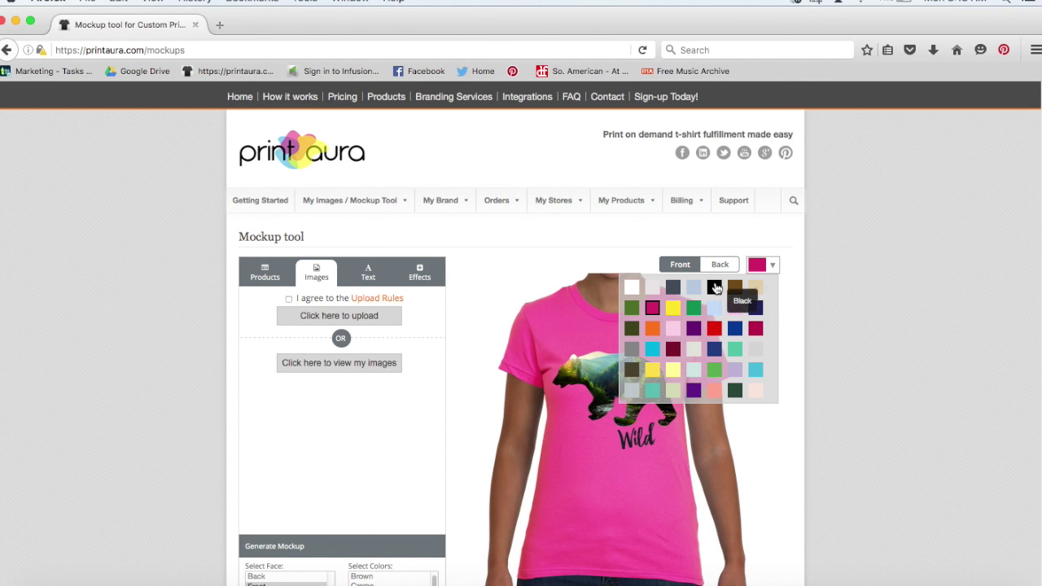
{"action": "left_click", "coordinate": [673, 286]}
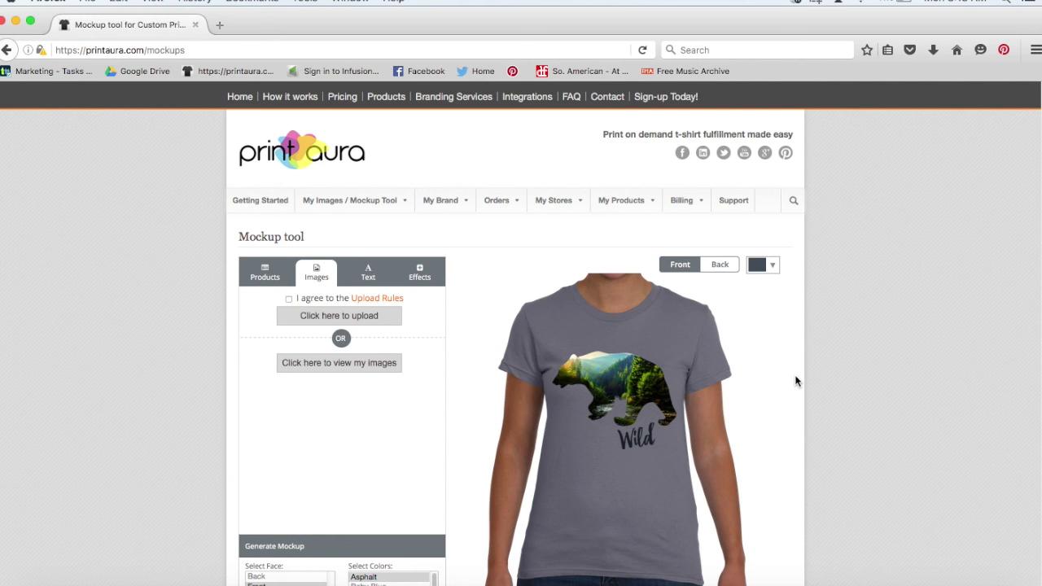
Generate the mockup and print file for the Front in Asphalt and save the shirt mockup file to the account
{"action": "scroll", "coordinate": [794, 376], "scroll_direction": "down", "scroll_amount": 5}
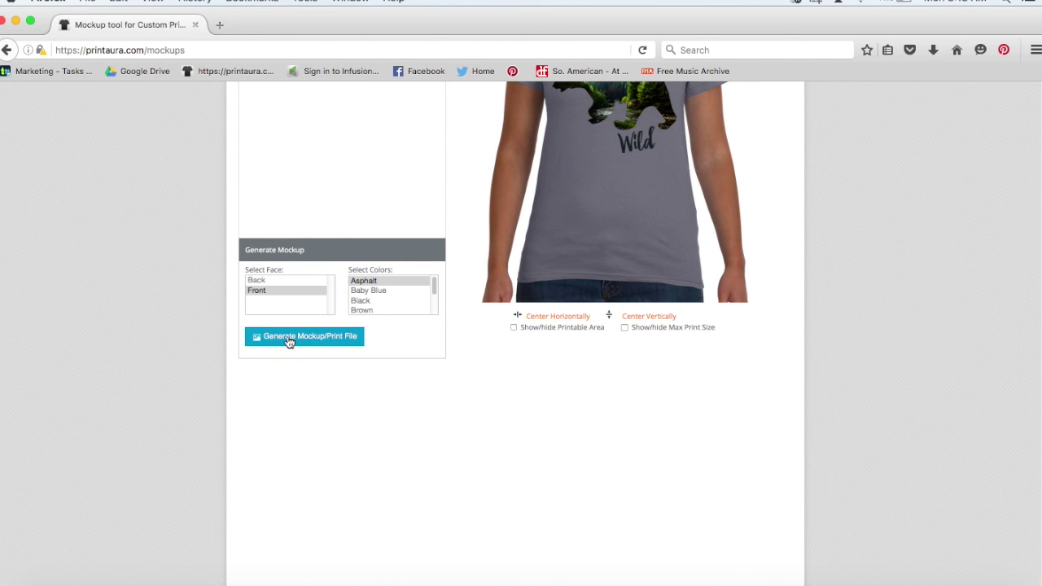
{"action": "left_click", "coordinate": [287, 341]}
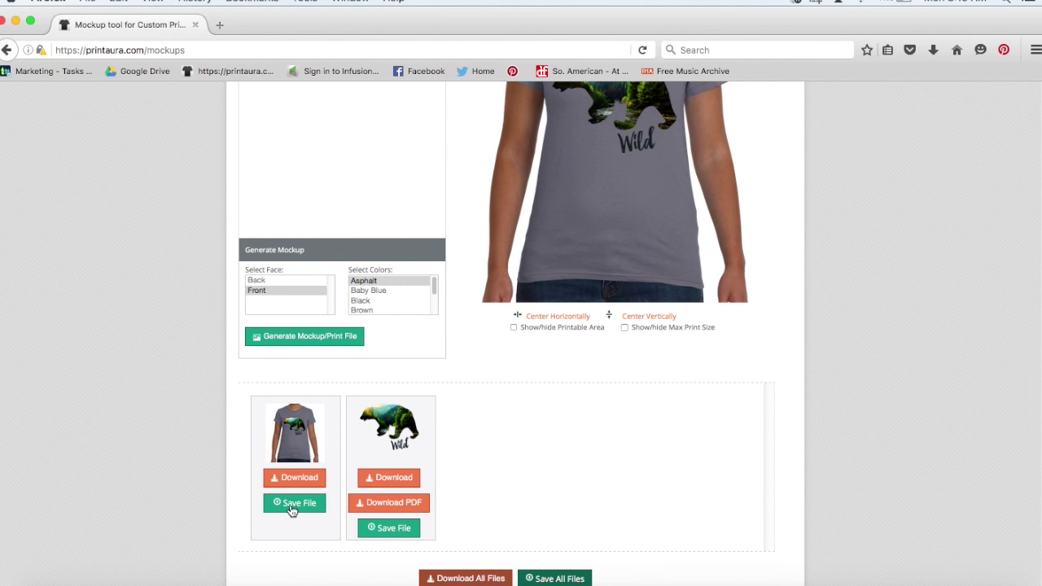
{"action": "scroll", "coordinate": [291, 511], "scroll_direction": "down", "scroll_amount": 3}
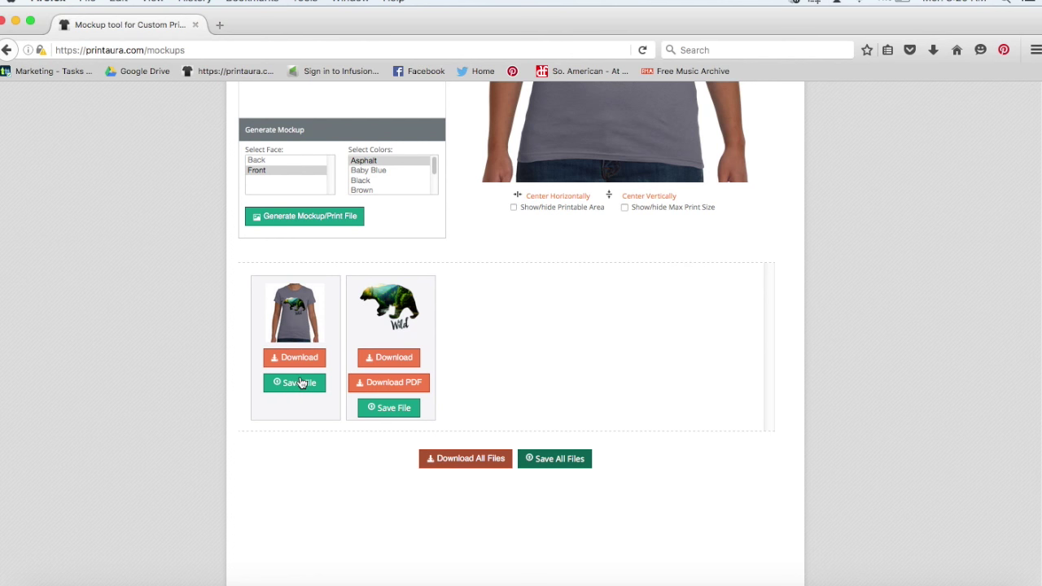
{"action": "left_click", "coordinate": [300, 382]}
Look over the order and product options and open the Add Products page
{"action": "scroll", "coordinate": [507, 378], "scroll_direction": "up", "scroll_amount": 5}
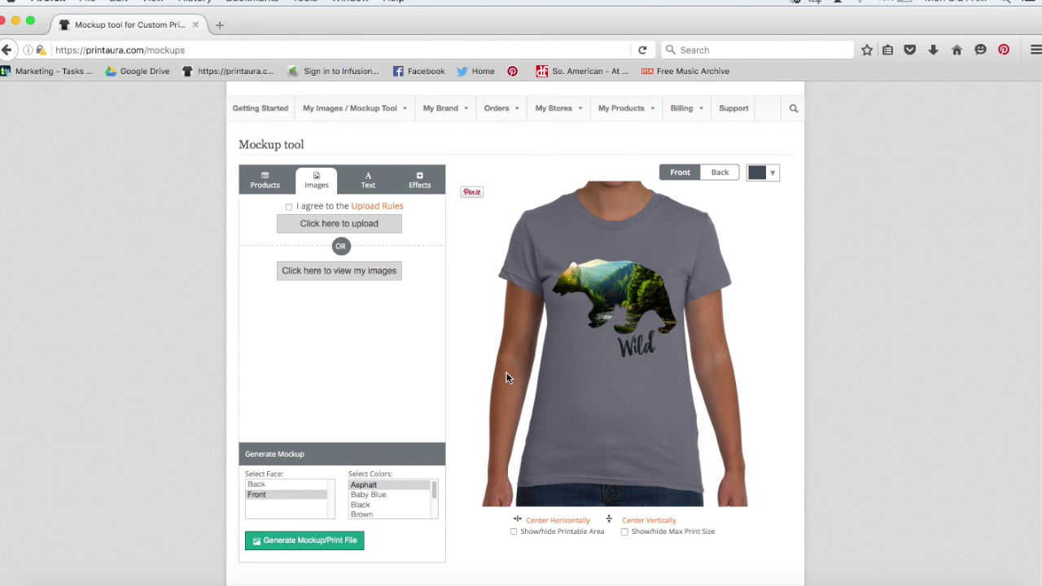
{"action": "mouse_move", "coordinate": [503, 114]}
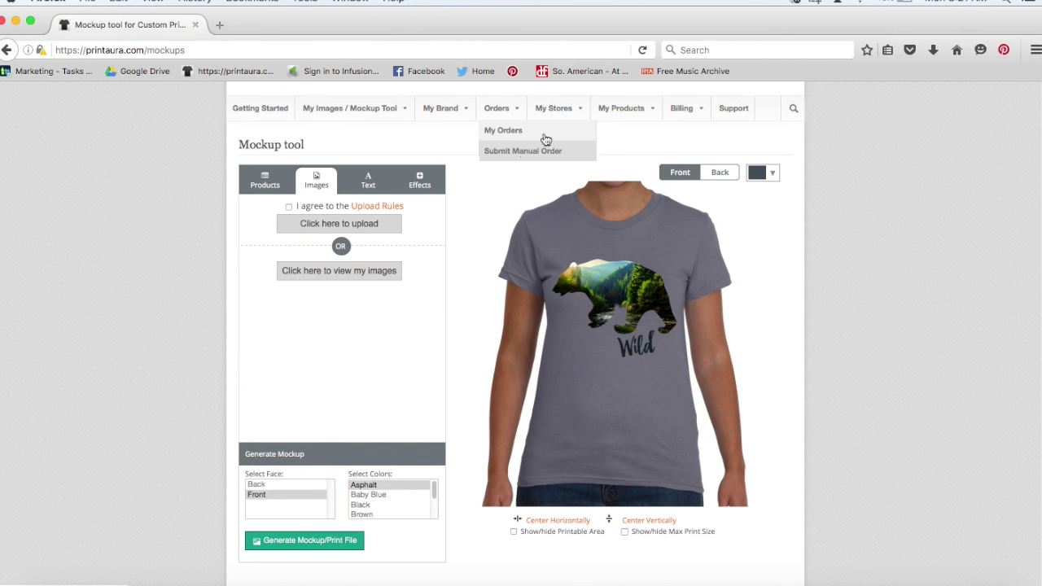
{"action": "mouse_move", "coordinate": [627, 106]}
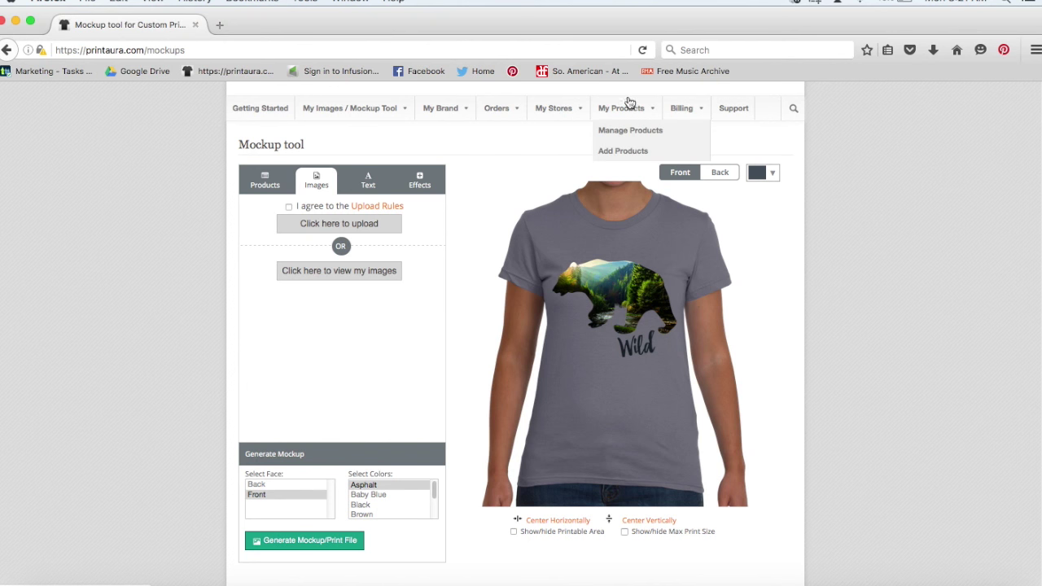
{"action": "left_click", "coordinate": [619, 152]}
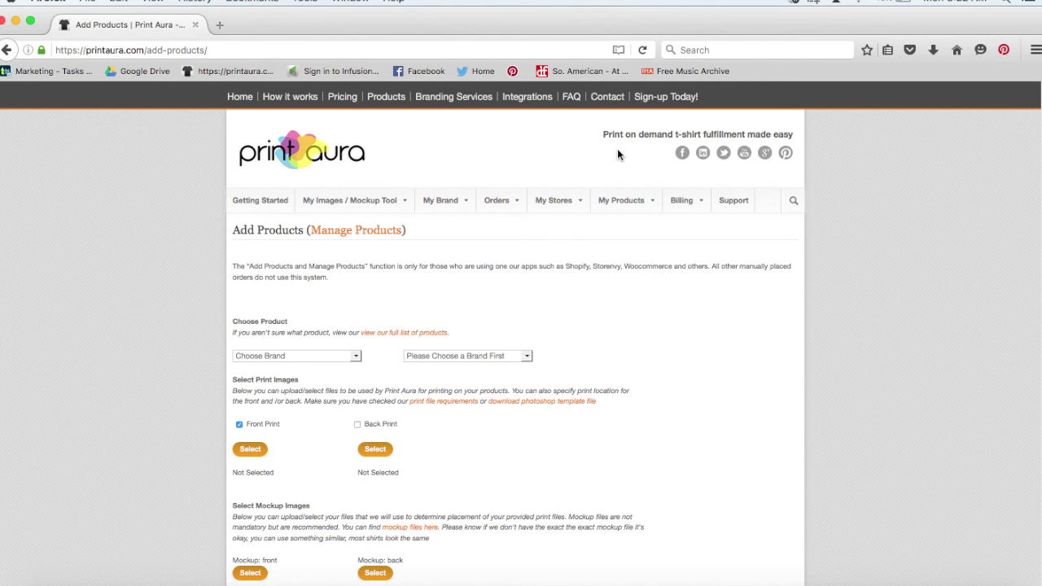
Open the Deposit Funds / Auto Billing page and review the PayPal, credit card and auto payment sections
{"action": "mouse_move", "coordinate": [681, 204]}
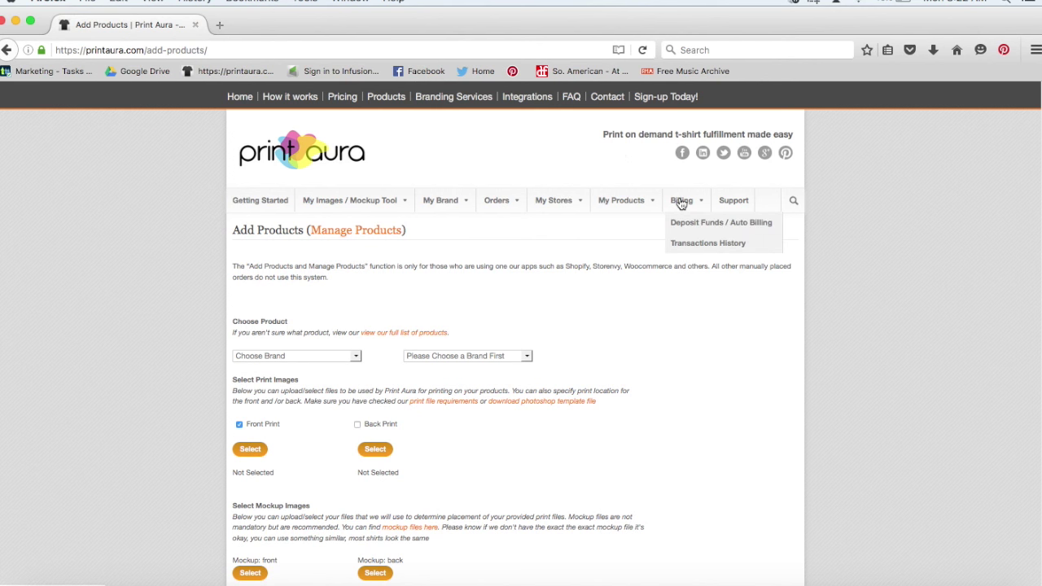
{"action": "left_click", "coordinate": [730, 232]}
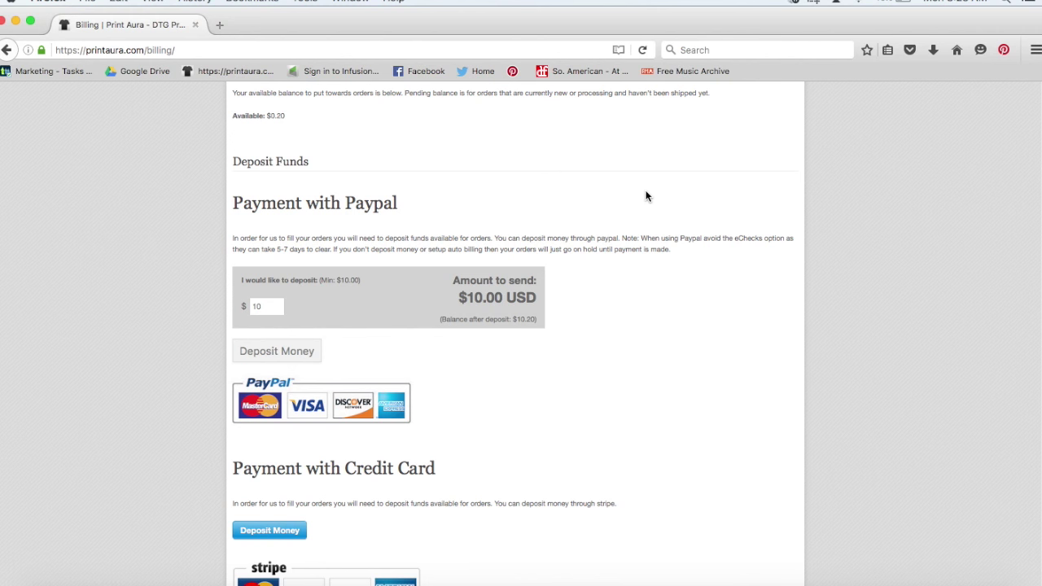
{"action": "scroll", "coordinate": [645, 196], "scroll_direction": "down", "scroll_amount": 2}
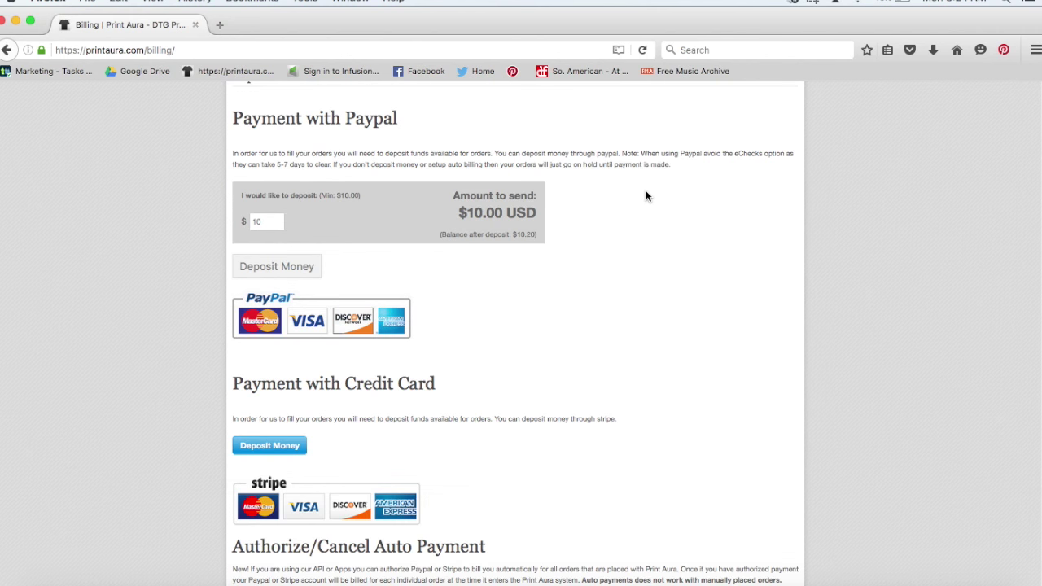